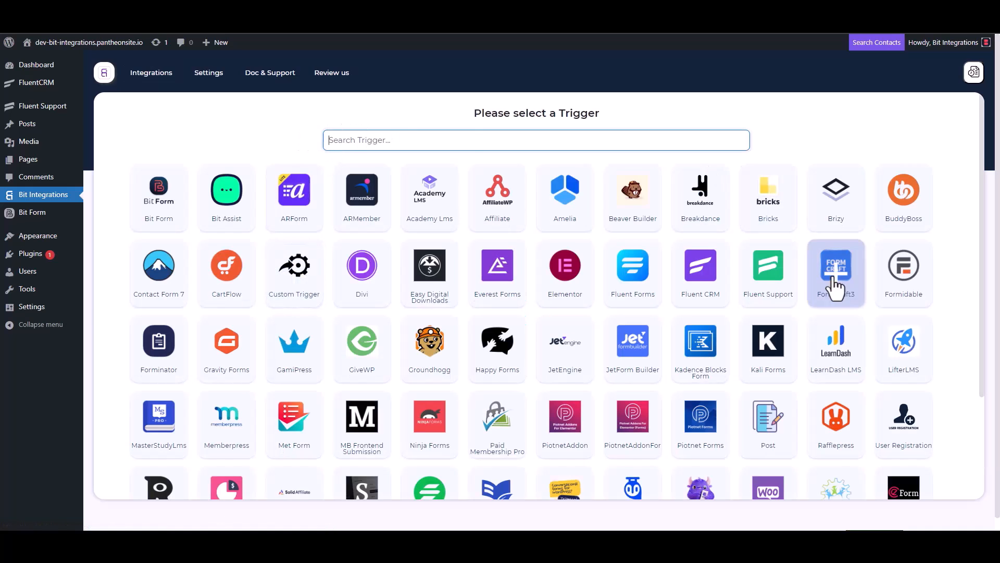
Pick Fluent Support as the Bit Integrations trigger, copy its webhook URL and start fetching
click(769, 267)
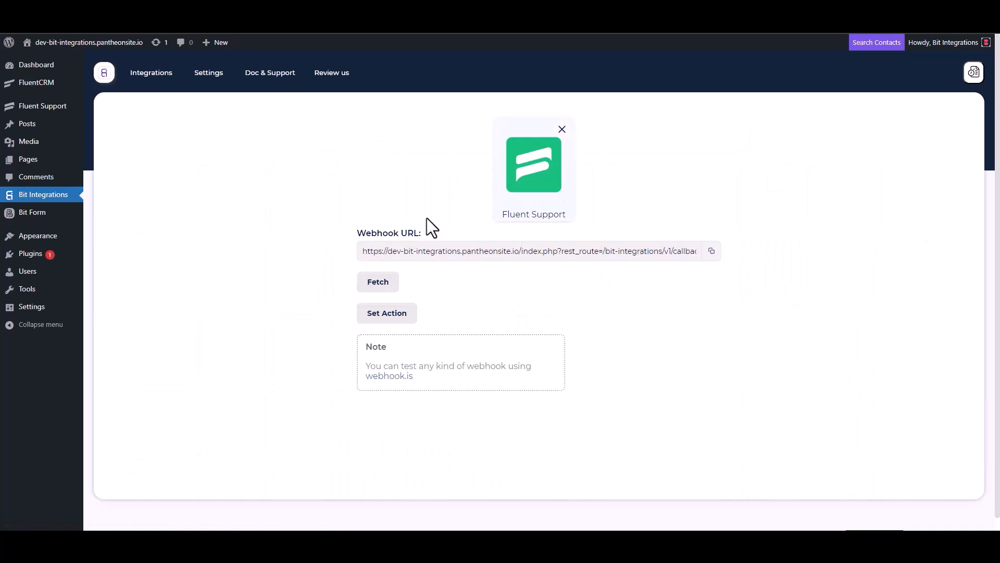
click(711, 252)
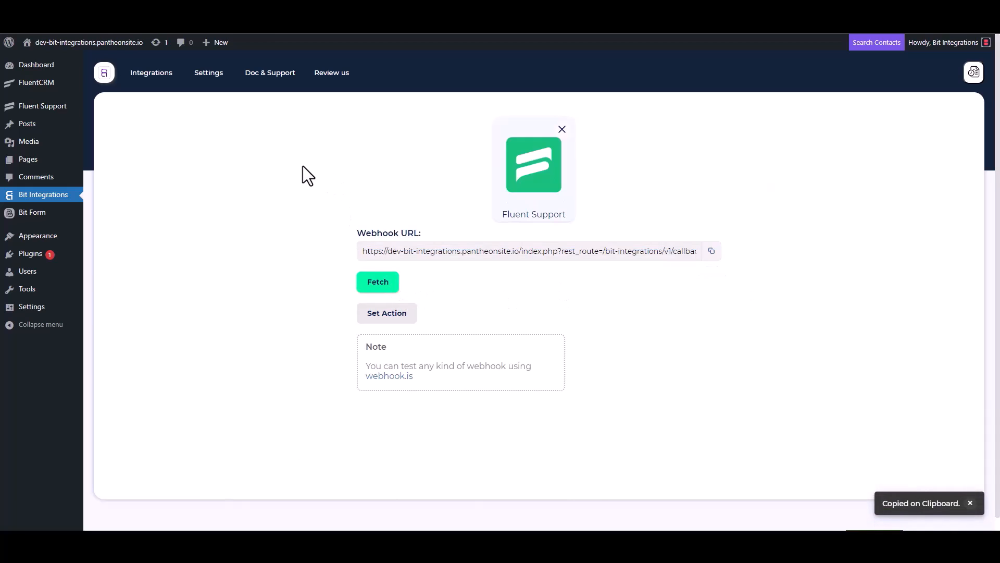
click(370, 288)
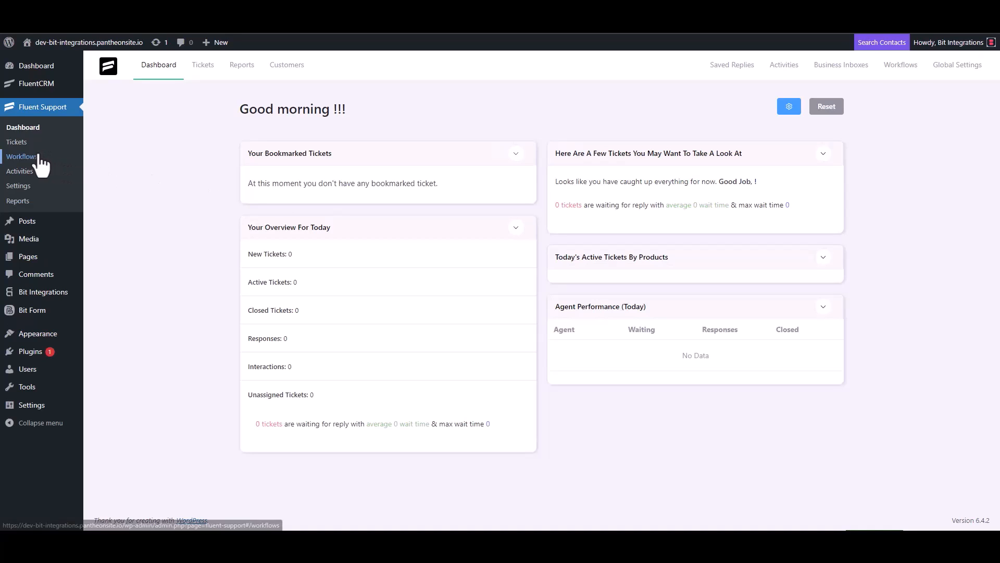
Create an Automatic Fluent Support workflow named 'Bit Integrations'
click(22, 156)
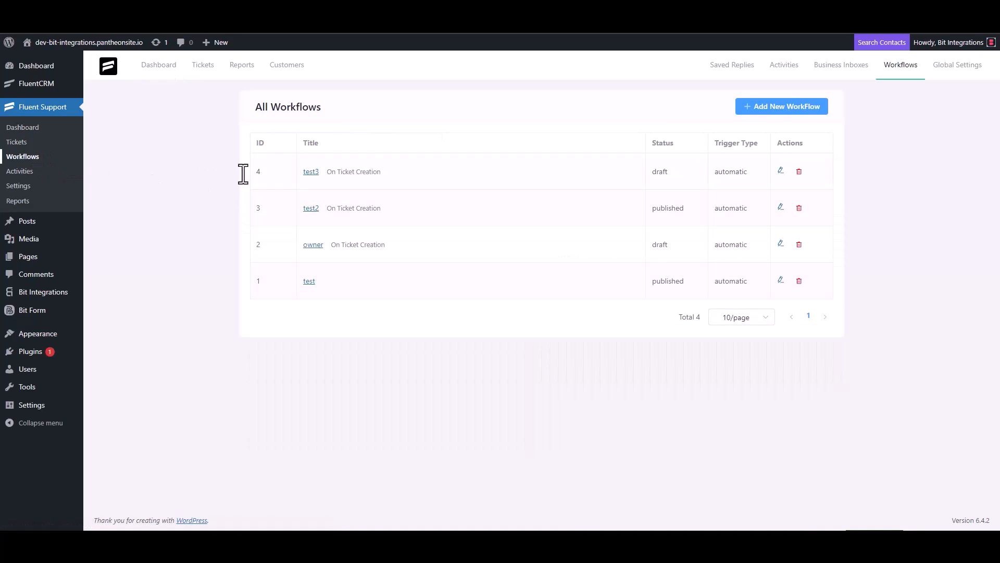
click(769, 109)
click(302, 125)
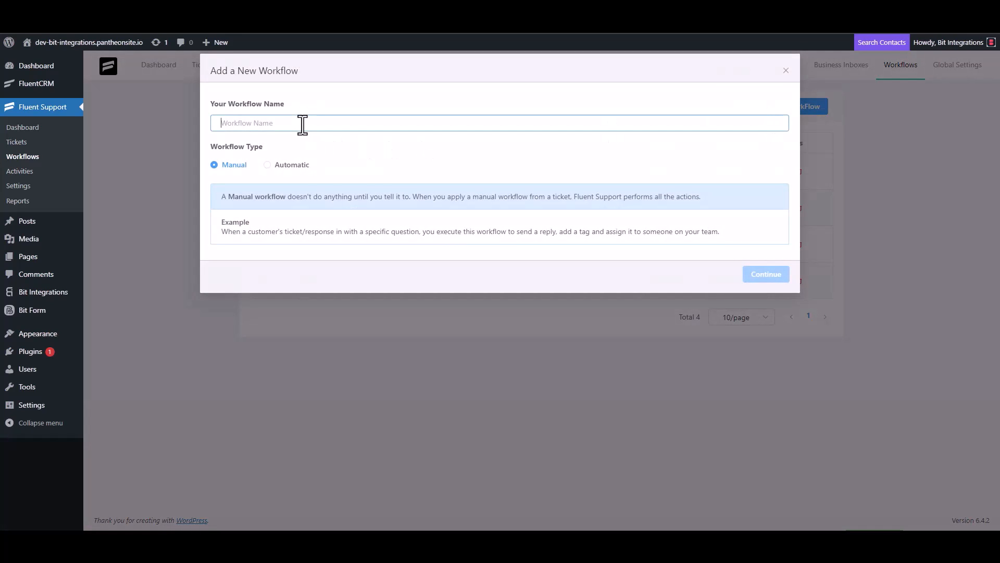
text(Bit Integrations)
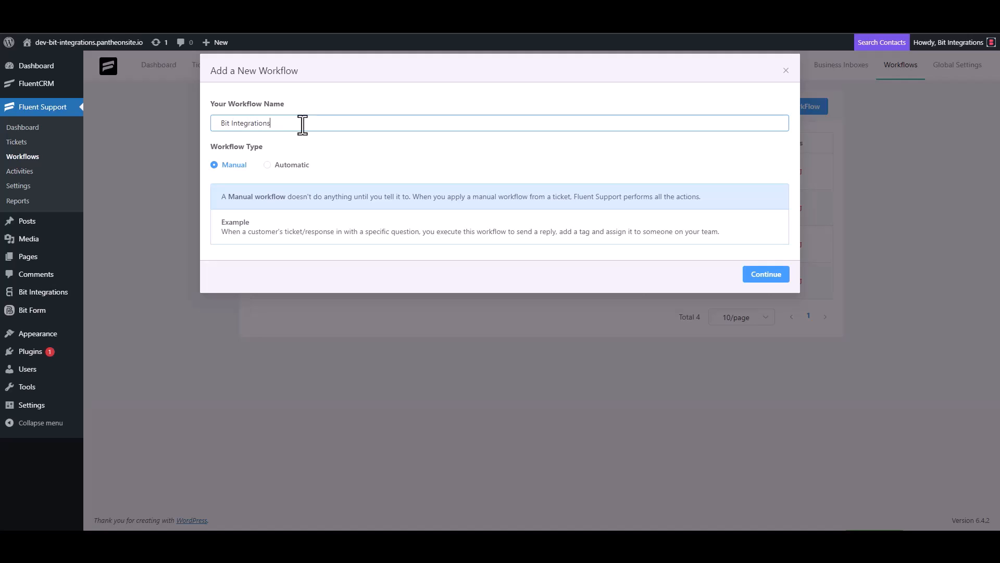
click(276, 165)
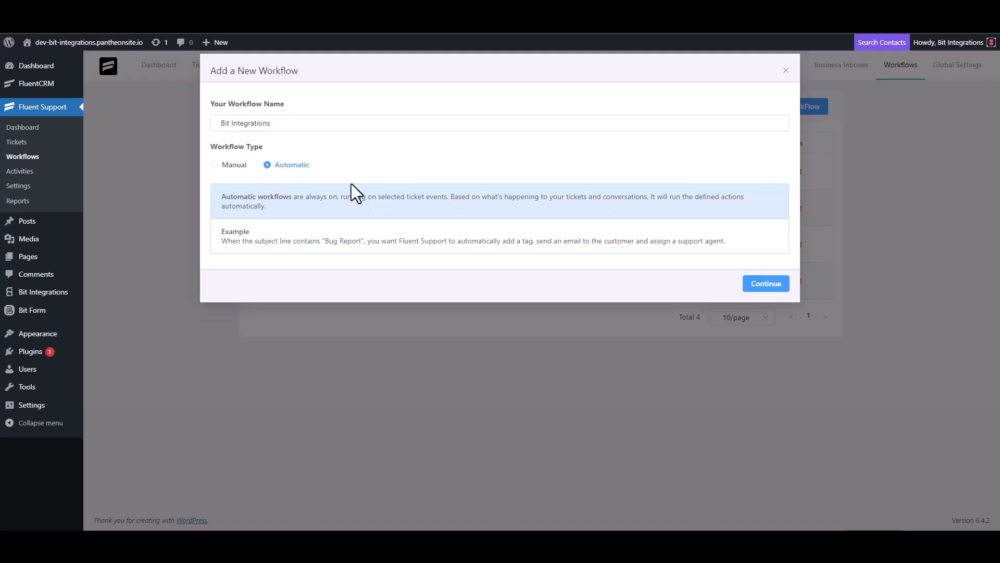
click(764, 286)
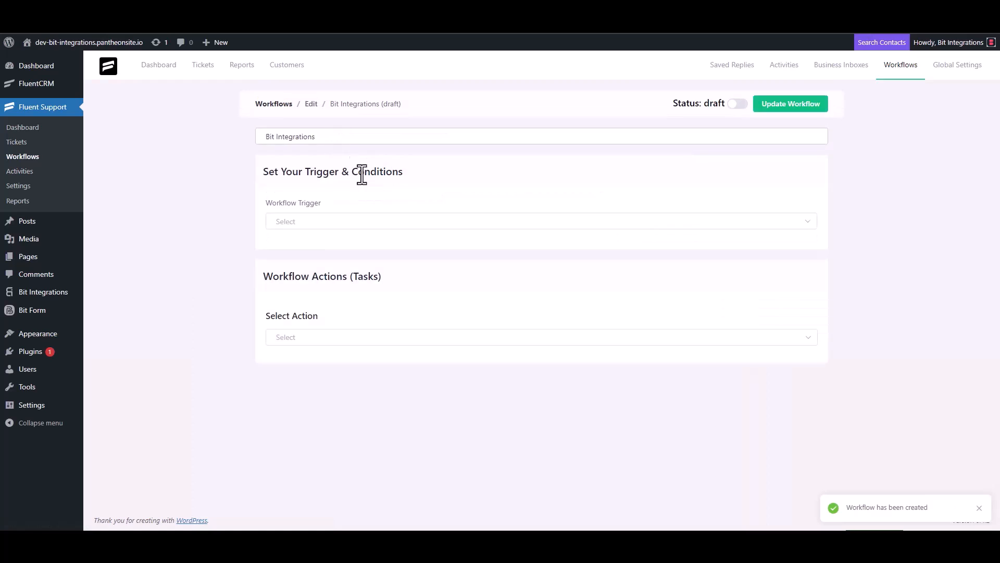
Trigger the workflow On Ticket Creation with an Outgoing Webhook action using the pasted URL
click(313, 226)
click(310, 254)
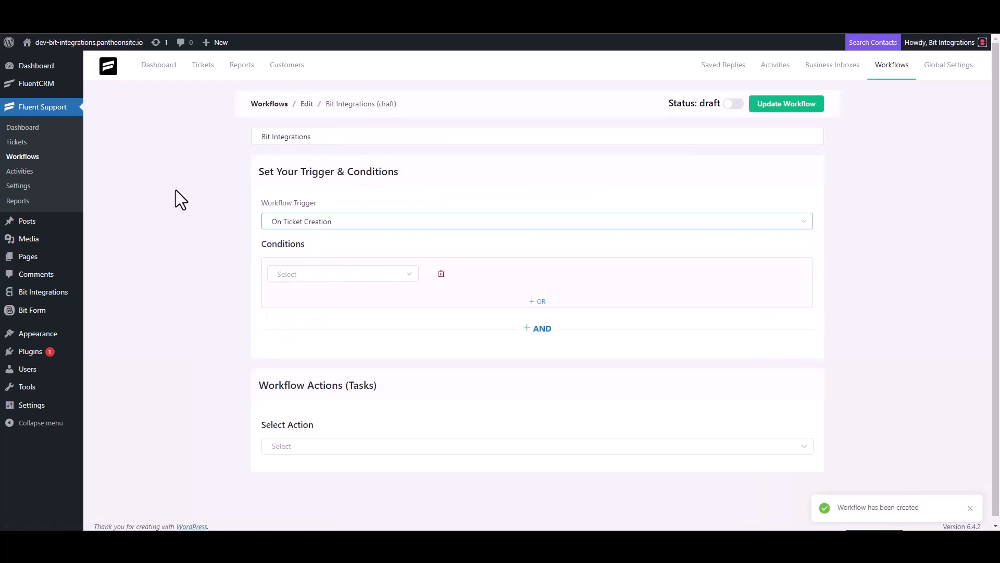
click(291, 439)
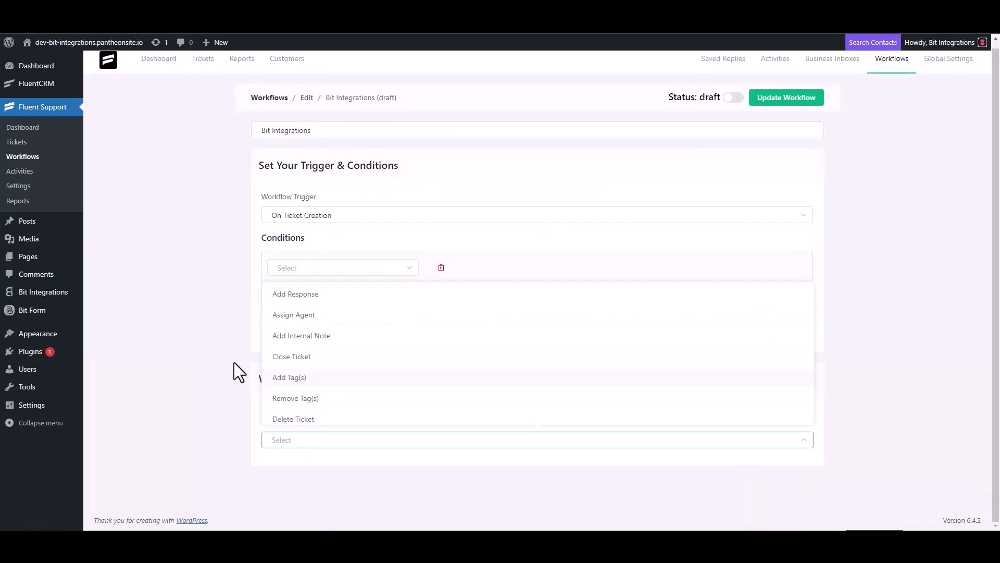
scroll(312, 354, down, 3)
click(345, 297)
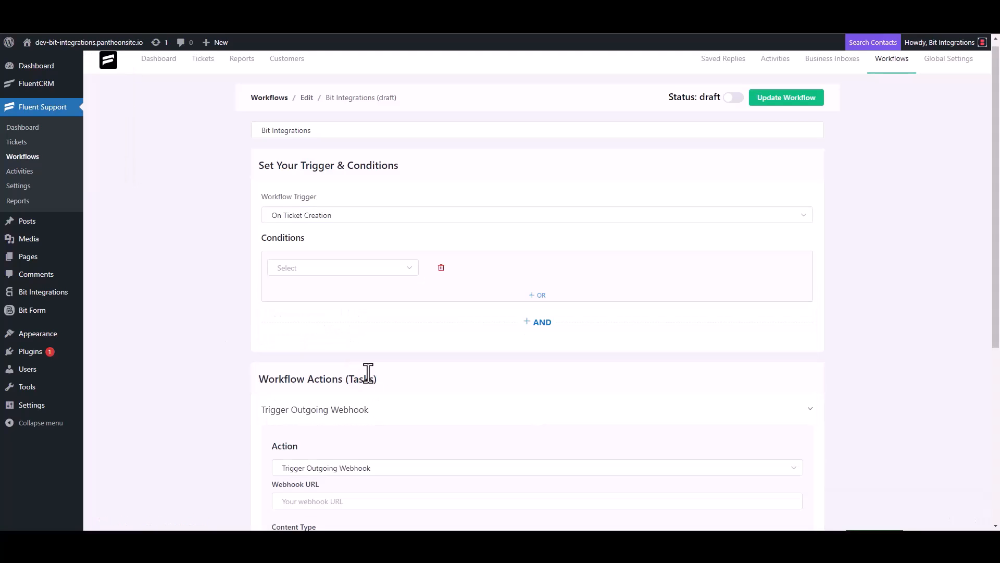
scroll(243, 298, down, 4)
click(338, 293)
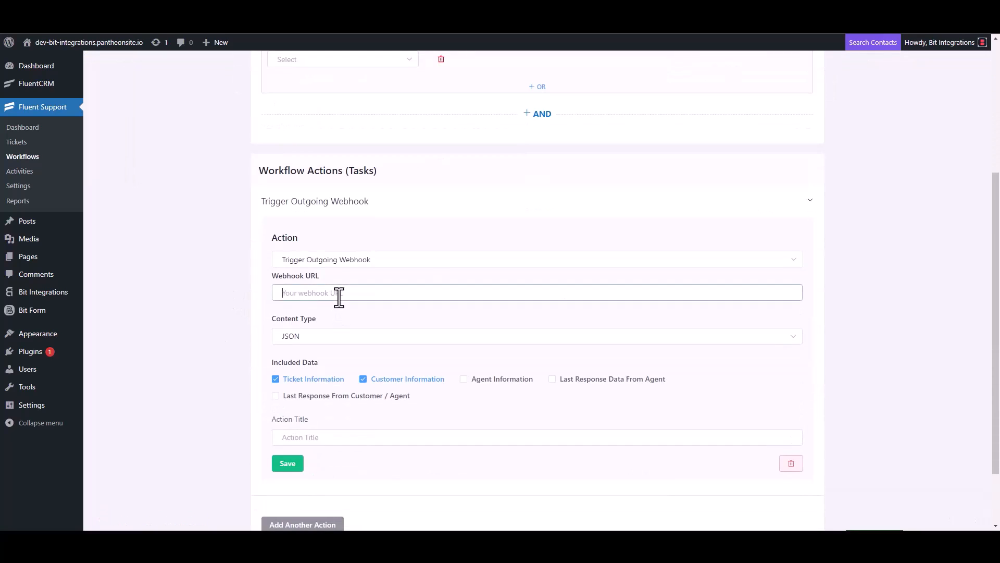
key(ctrl+v)
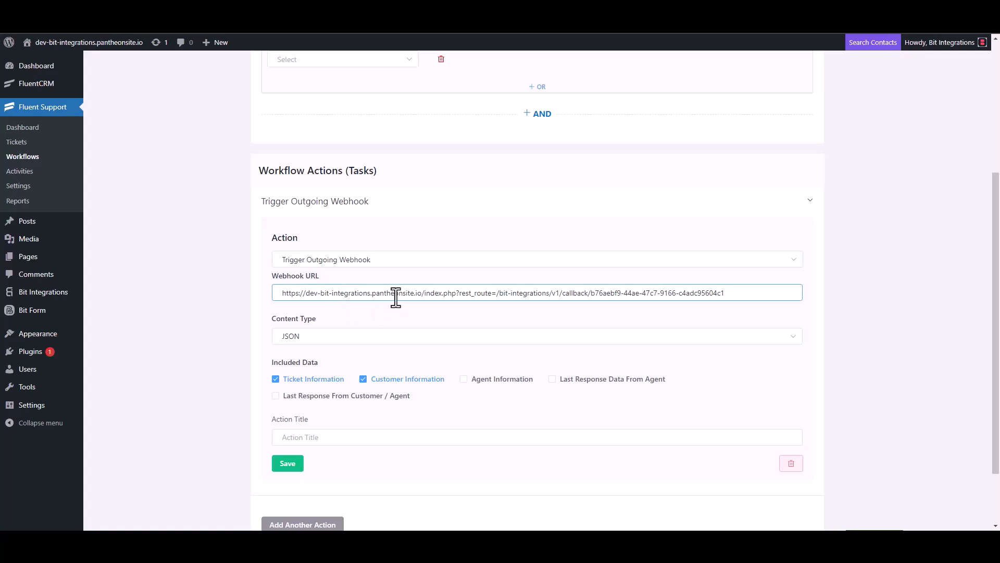
Title the webhook action 'Bit Integrations', save it and publish the workflow
scroll(354, 346, down, 2)
click(311, 359)
text(B)
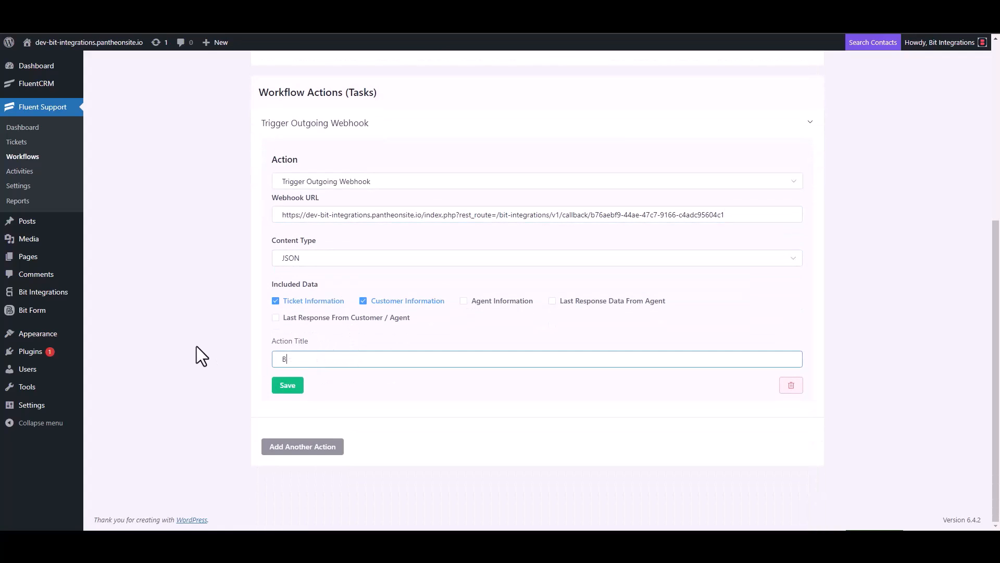
text(it Integrations)
click(287, 387)
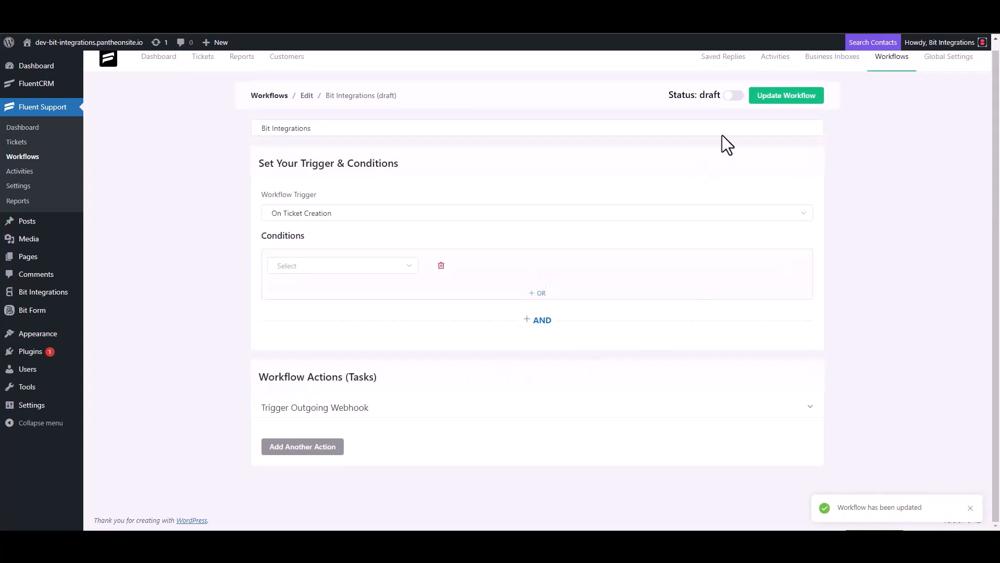
click(736, 97)
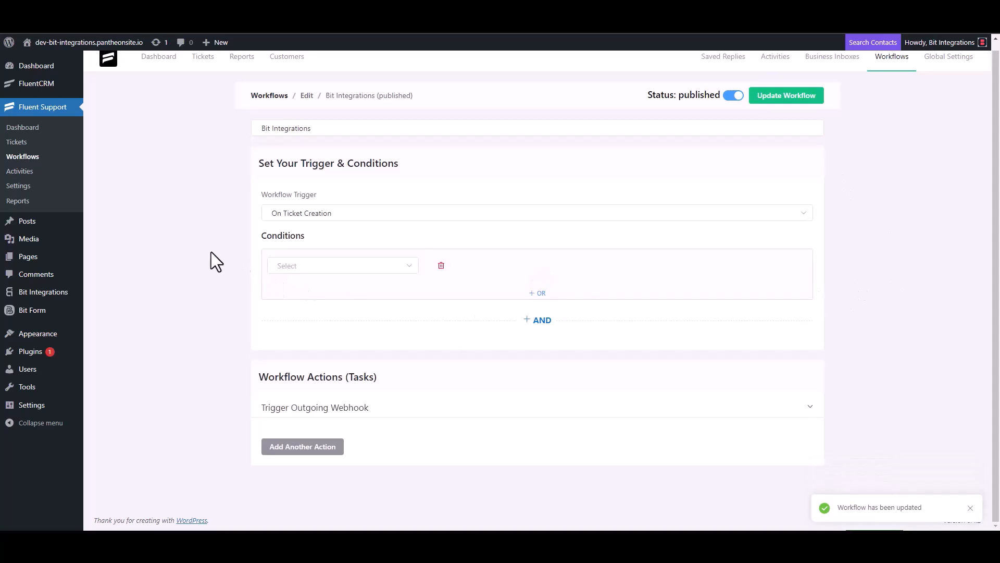
click(16, 143)
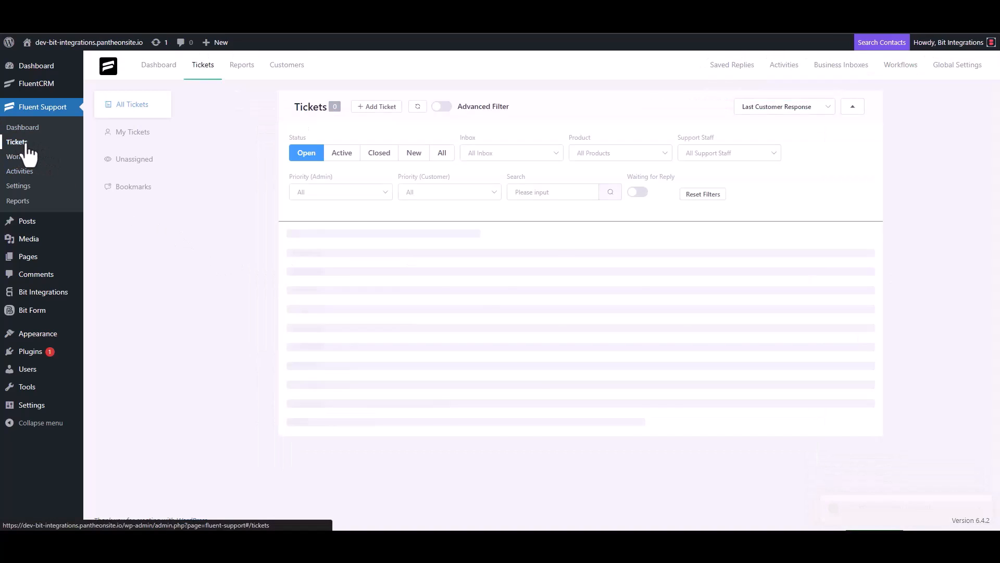
Start a new ticket for a new contact, entering a test e-mail and first name
click(376, 107)
click(410, 134)
text(test@gmail)
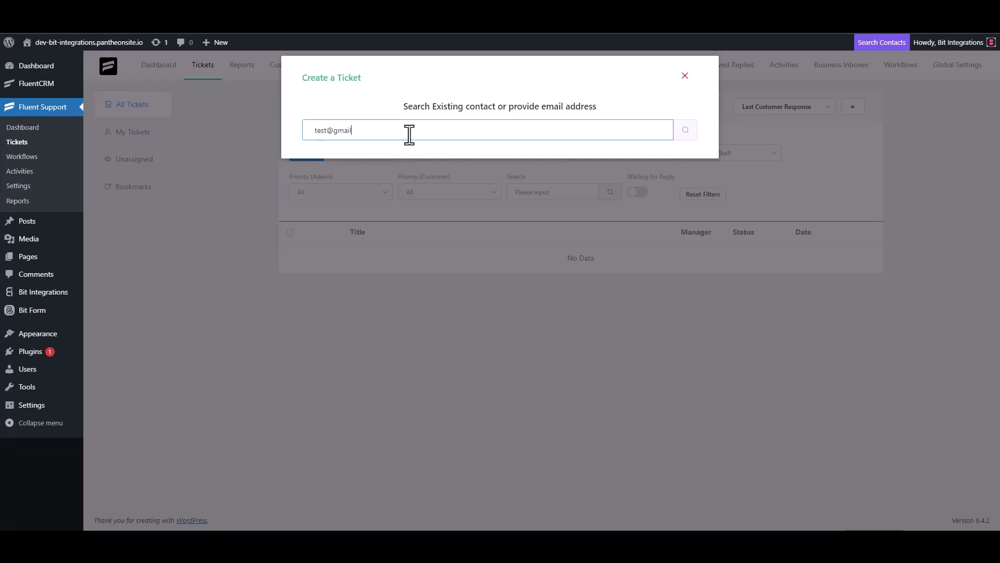
text(.com)
click(685, 130)
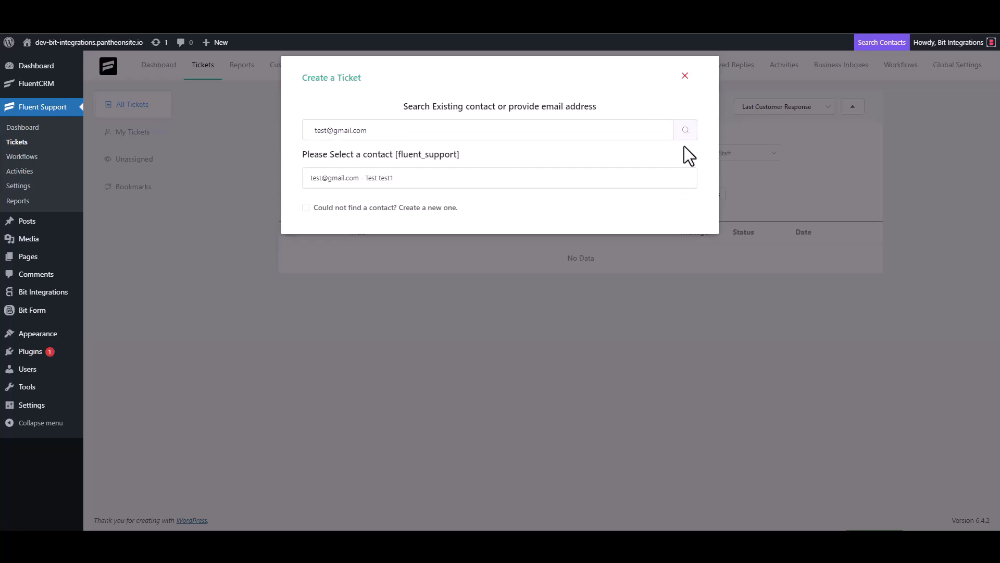
click(307, 209)
click(349, 204)
text(test3)
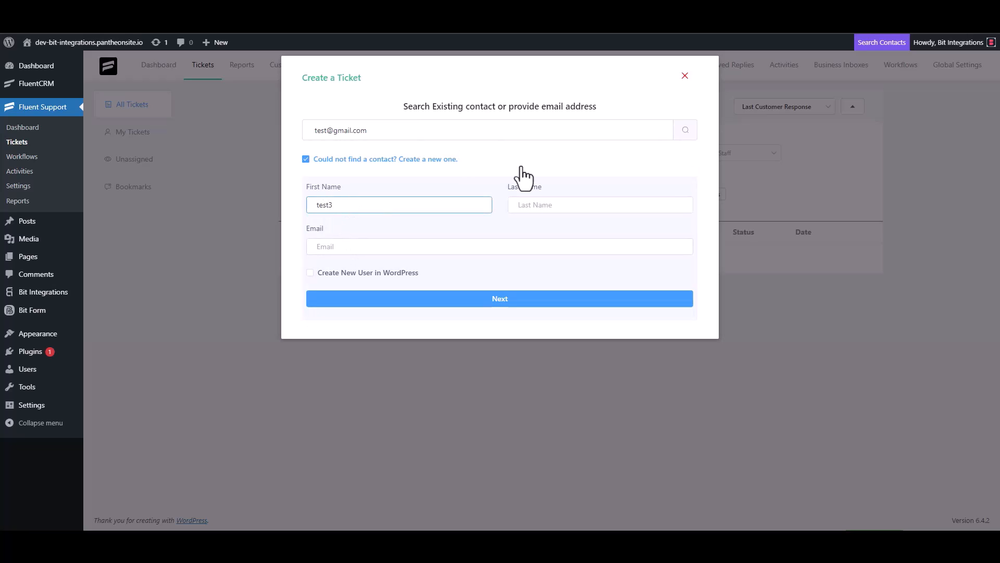
click(356, 247)
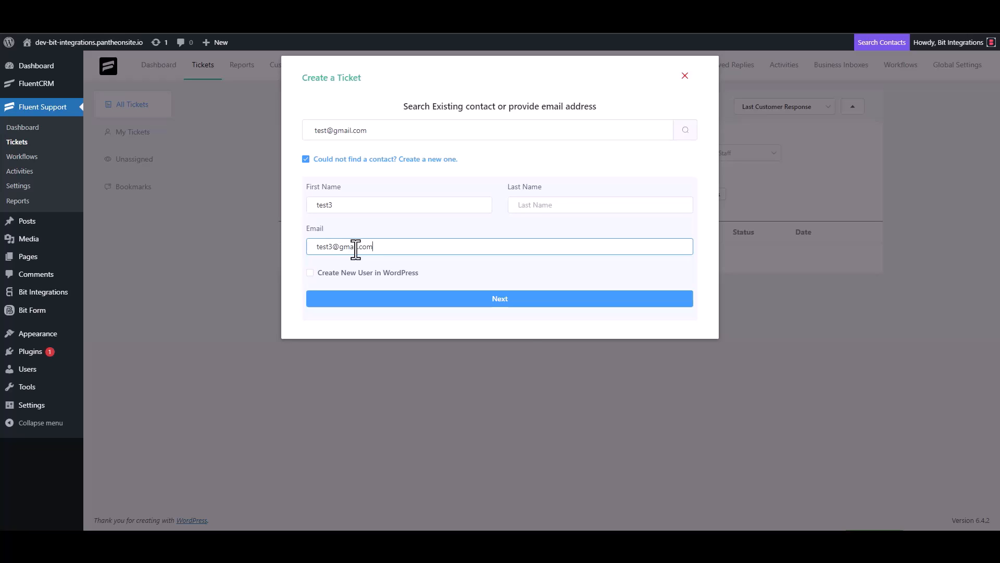
click(508, 300)
Submit the ticket with subject 'test' and details 'test', then return to Bit Integrations
click(364, 188)
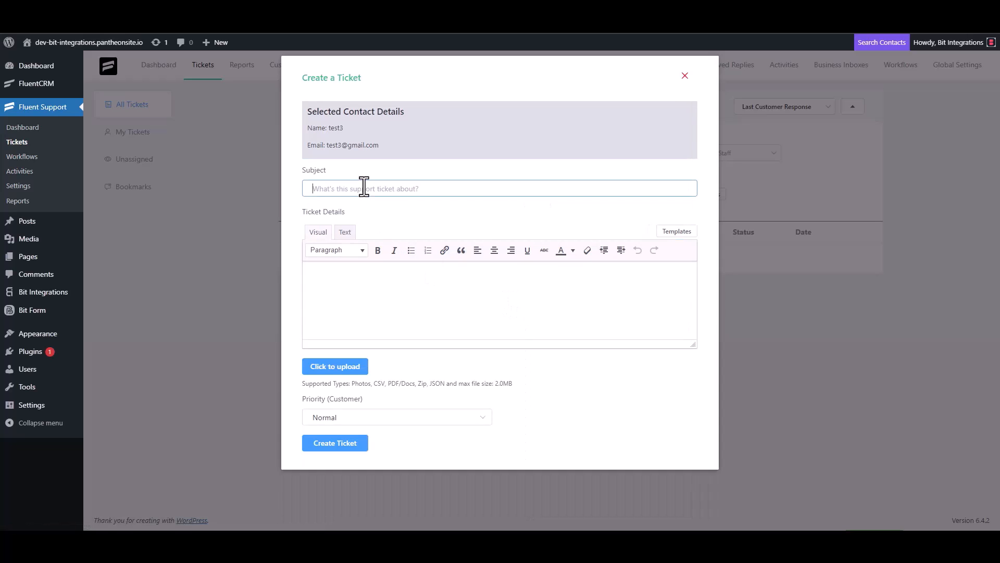
text(test)
click(353, 279)
text(test)
click(335, 443)
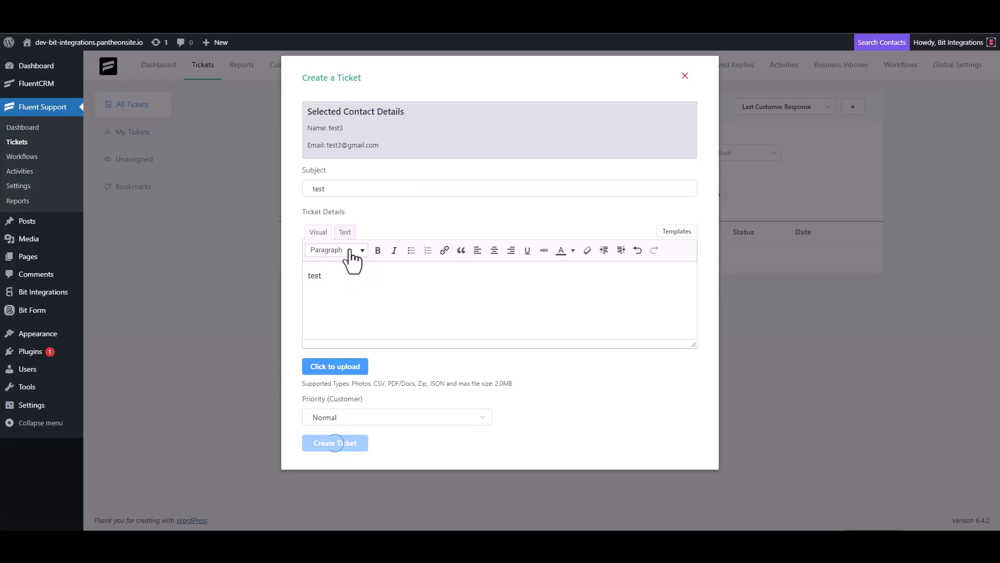
click(335, 37)
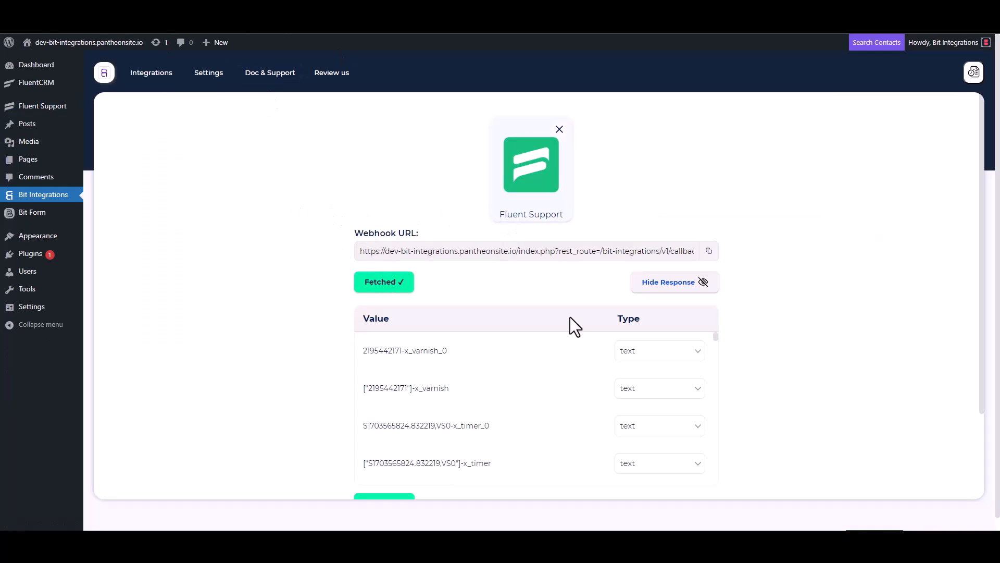
Review the fetched Fluent Support response and choose Albato as the action
scroll(466, 373, down, 3)
scroll(338, 409, down, 3)
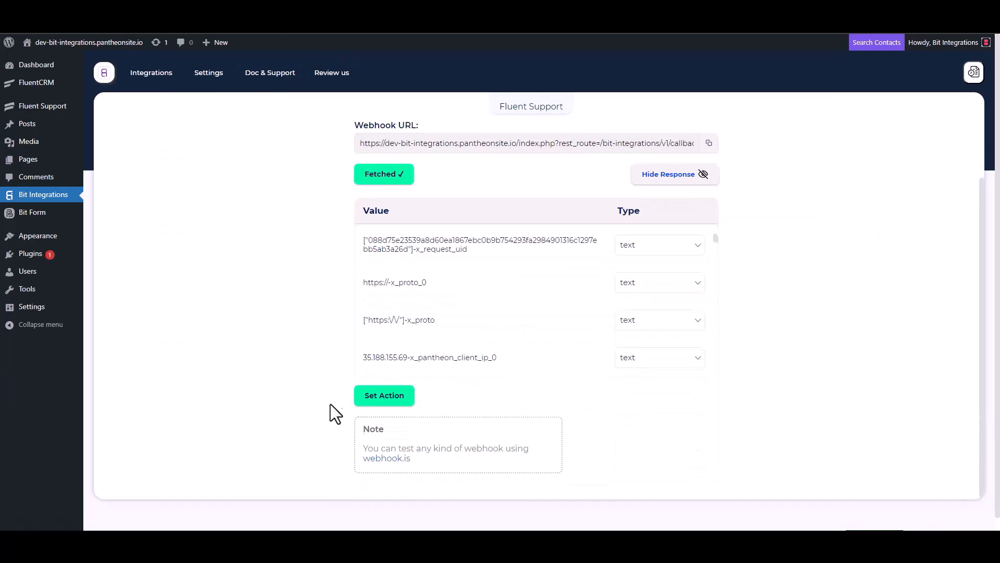
scroll(482, 281, down, 5)
scroll(454, 279, down, 1)
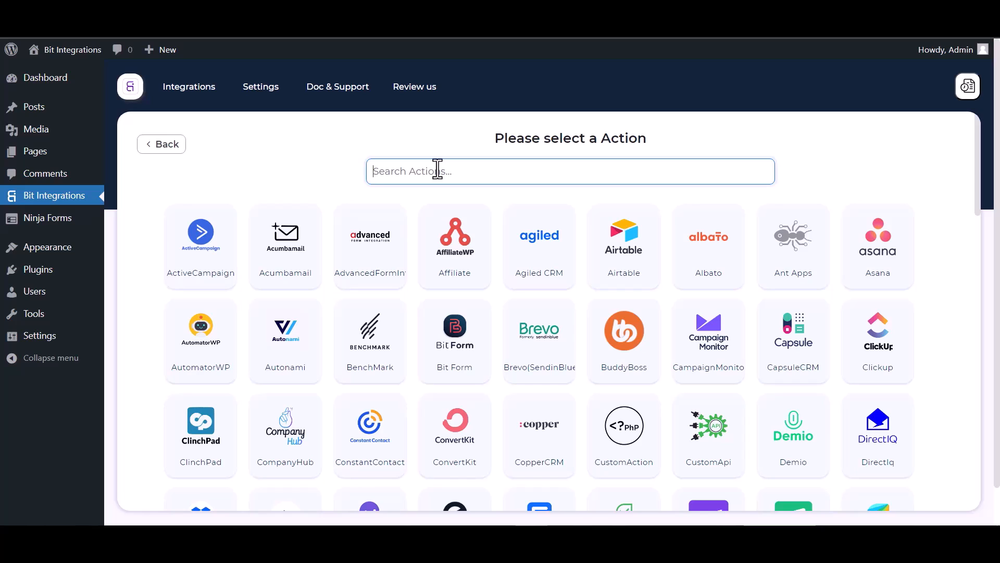
text(al)
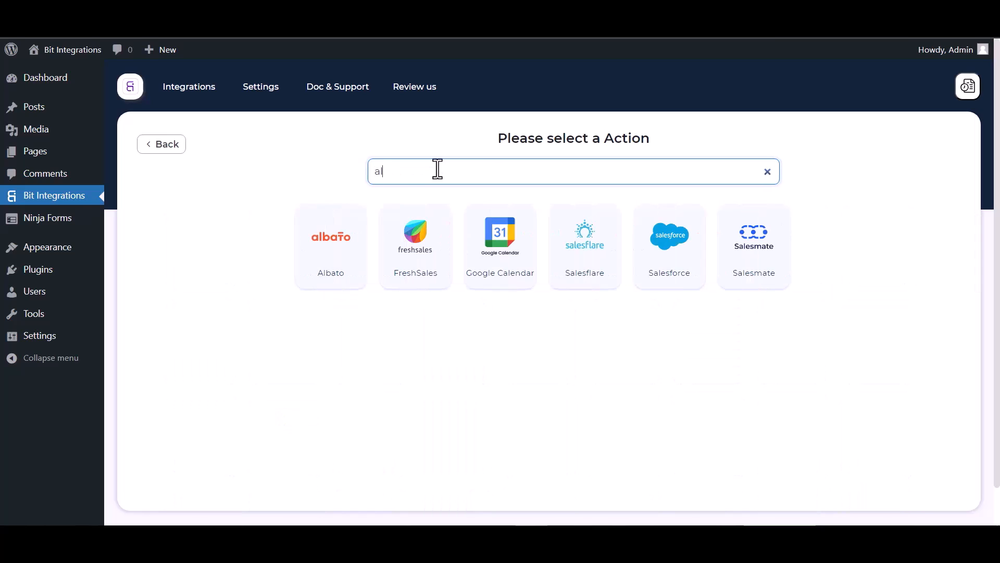
click(323, 230)
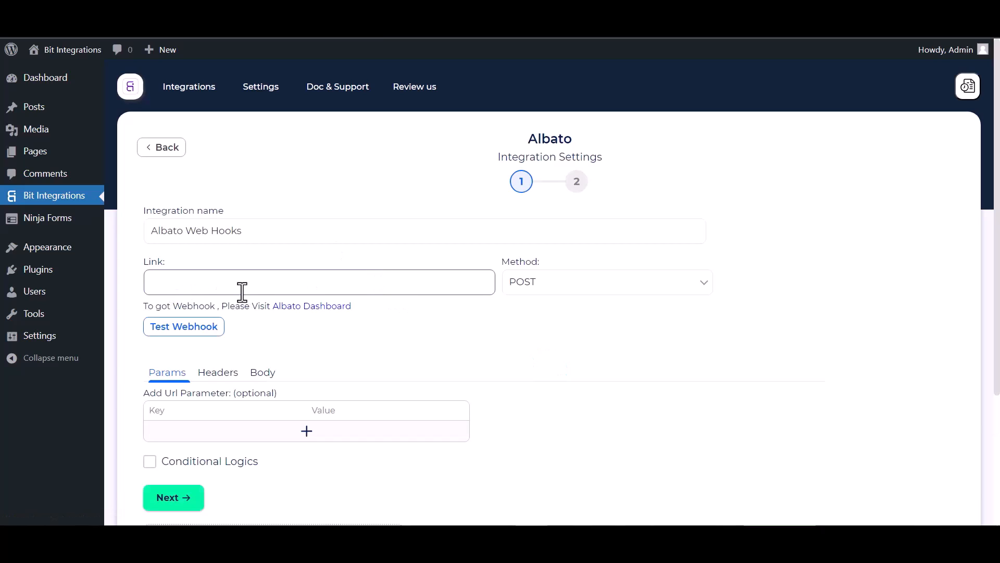
Start a new Albato automation with the Webhook app and Incoming webhook trigger event
click(302, 309)
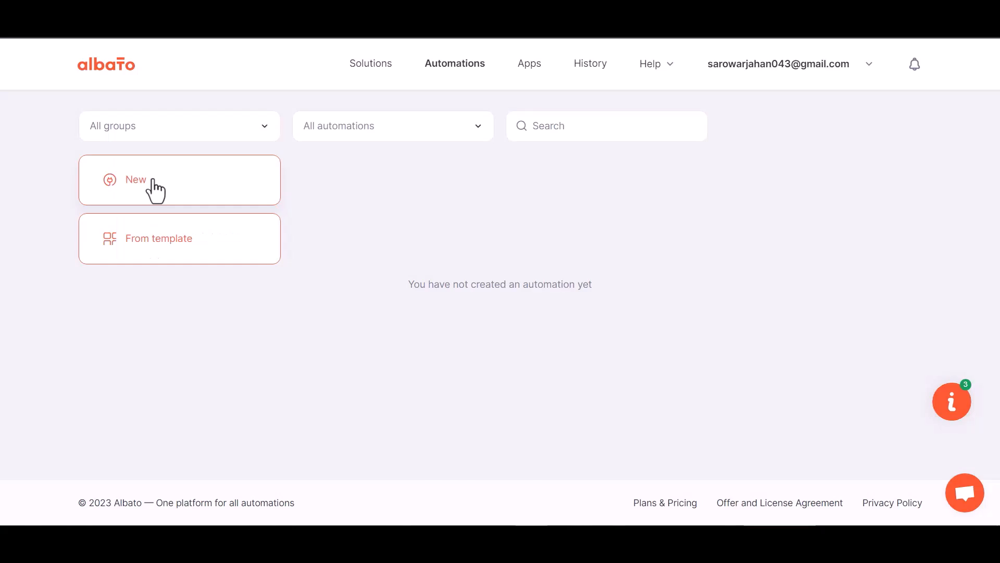
click(277, 179)
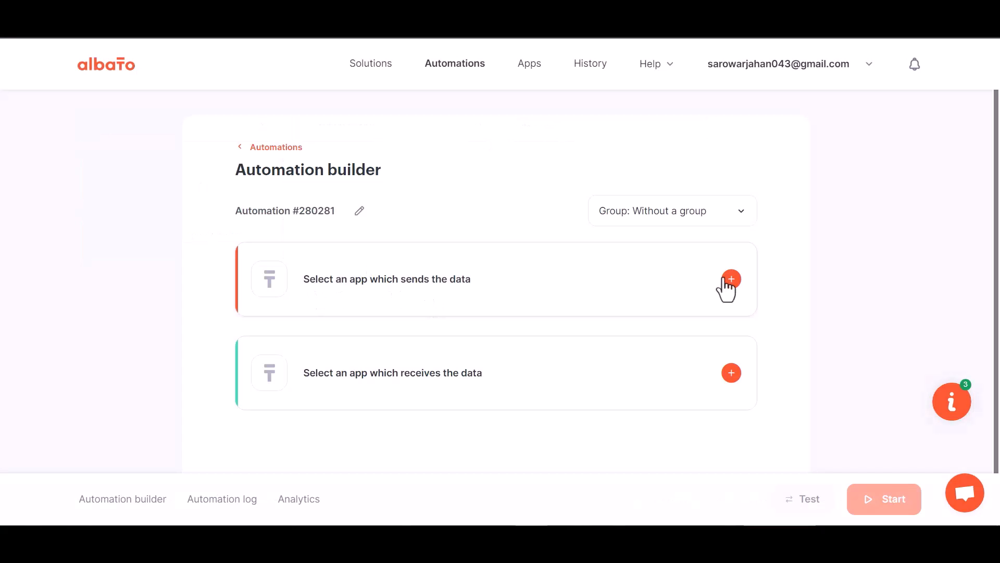
click(412, 288)
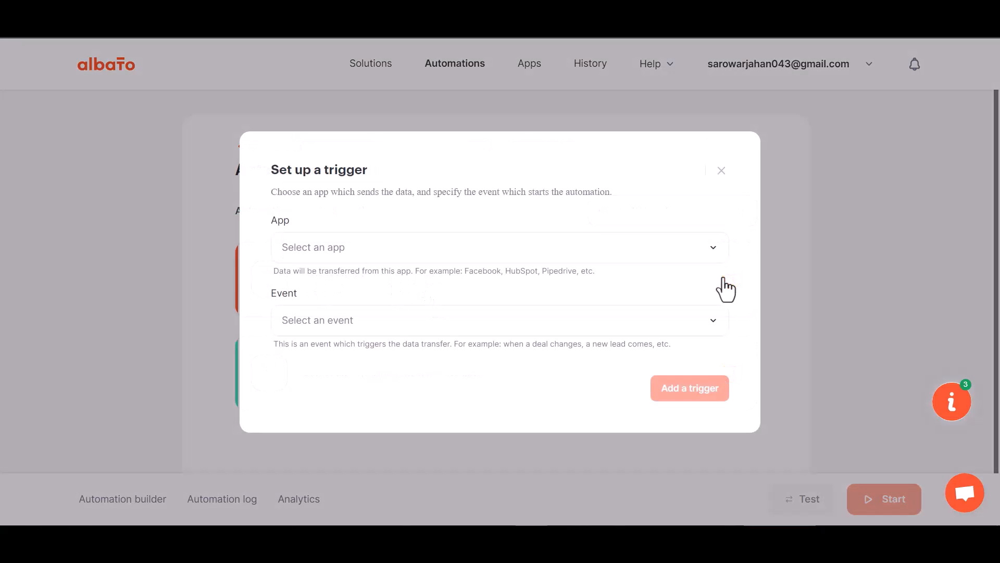
click(348, 253)
text(web)
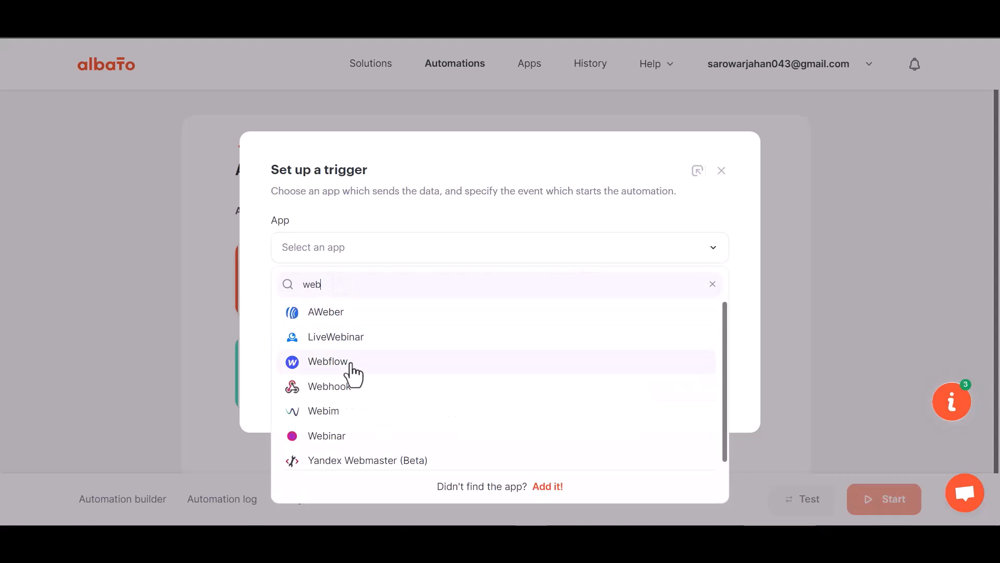
text(h)
click(350, 316)
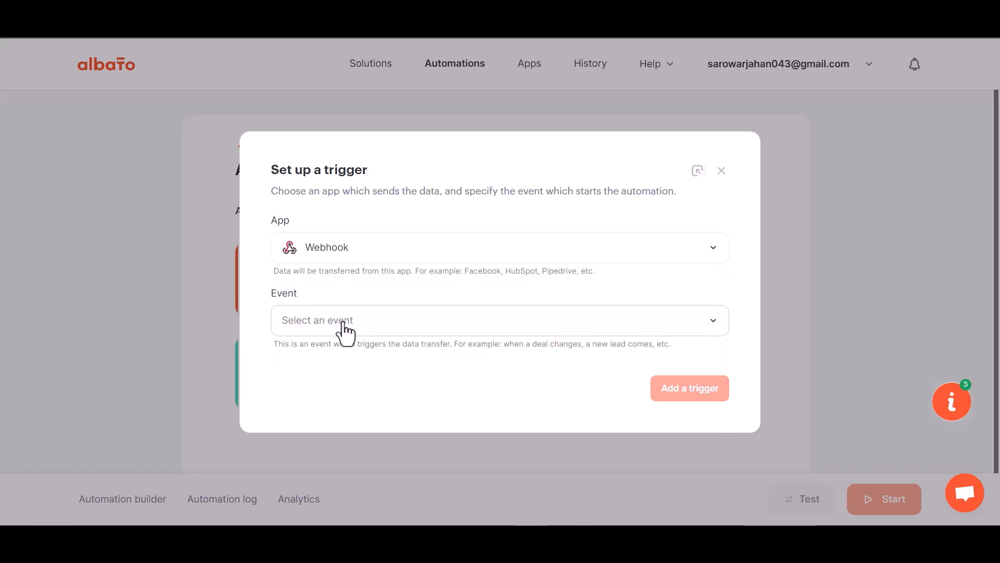
click(342, 323)
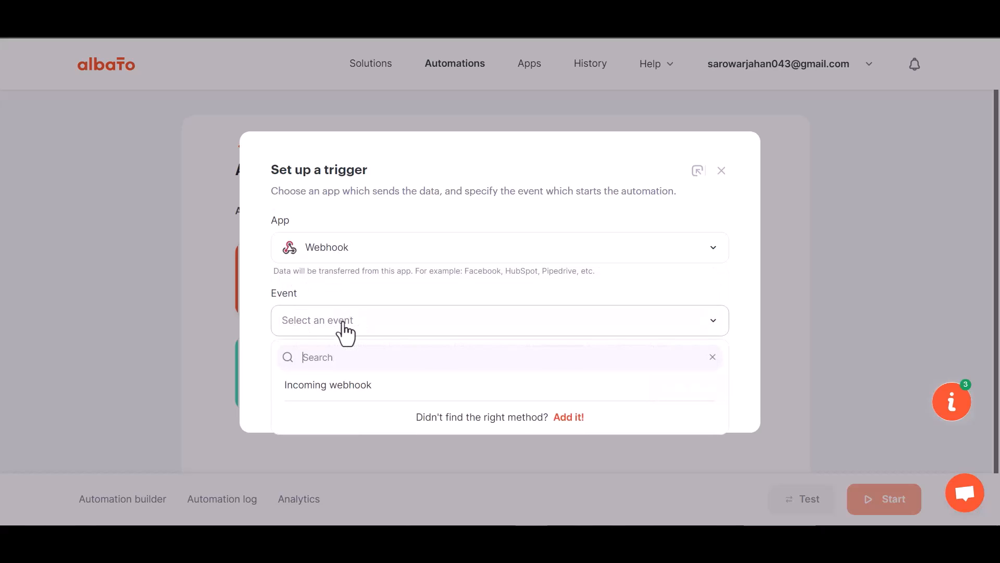
click(338, 401)
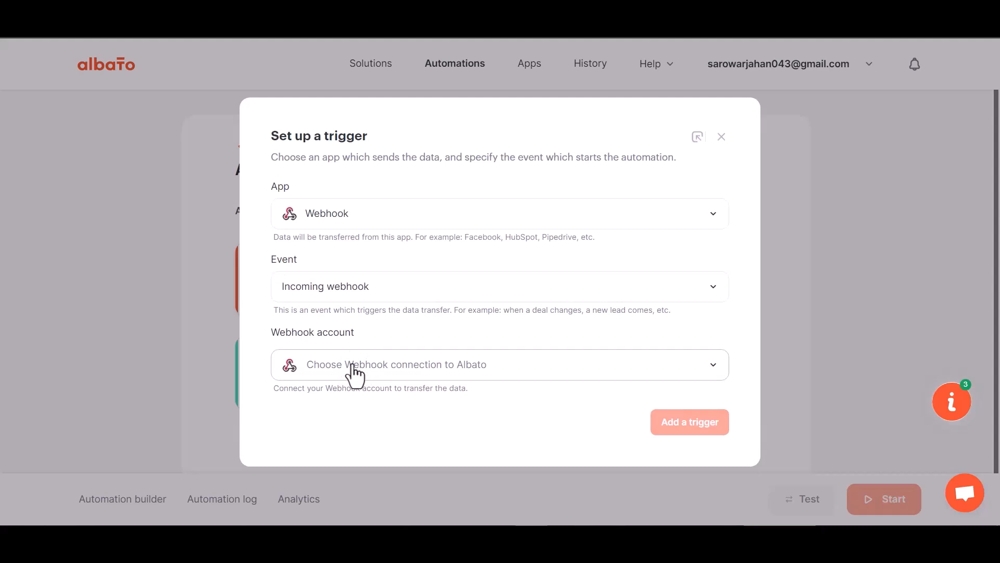
Use the My Account Webhook connection, add the trigger, copy its URL and wait for data
click(353, 367)
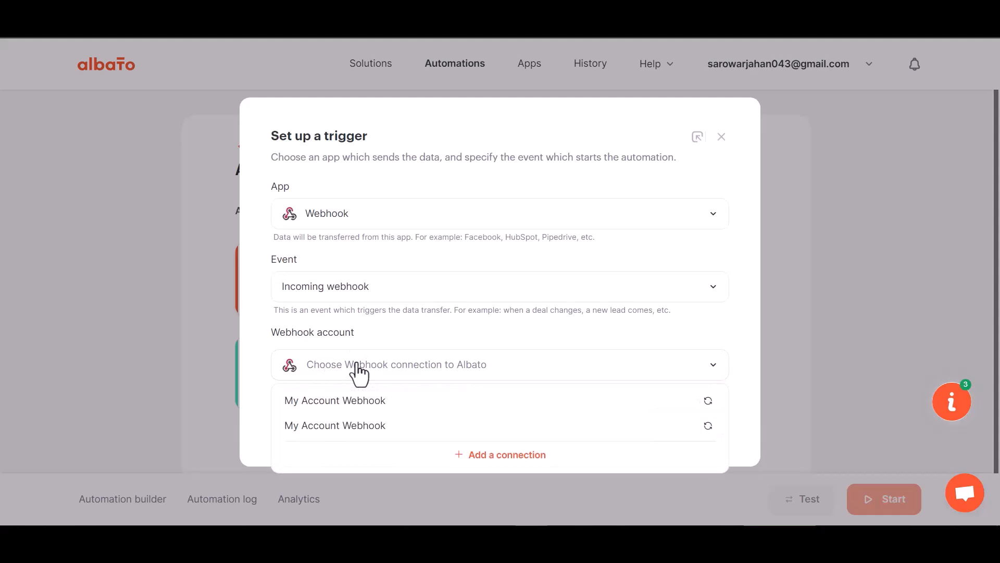
click(363, 405)
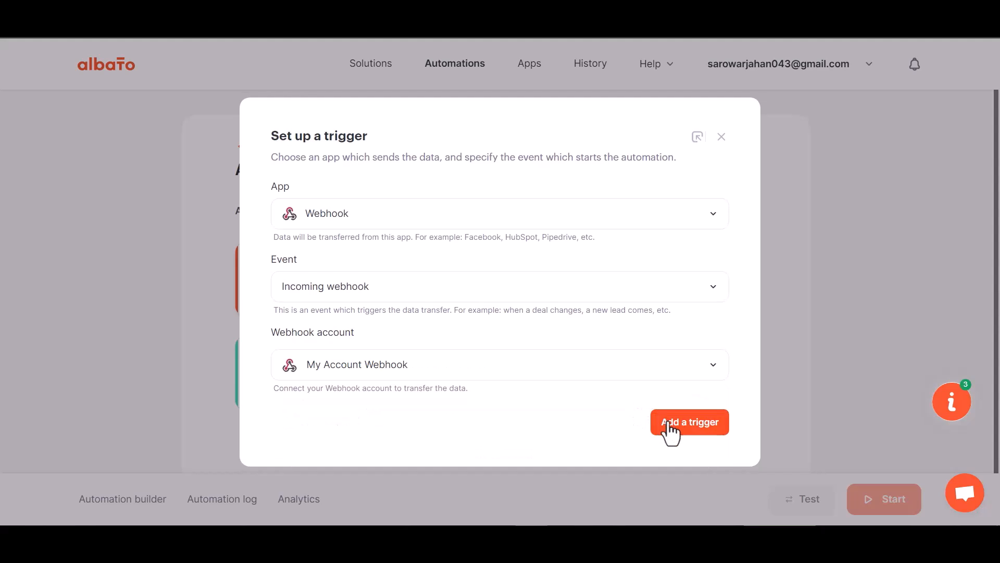
click(671, 423)
click(674, 284)
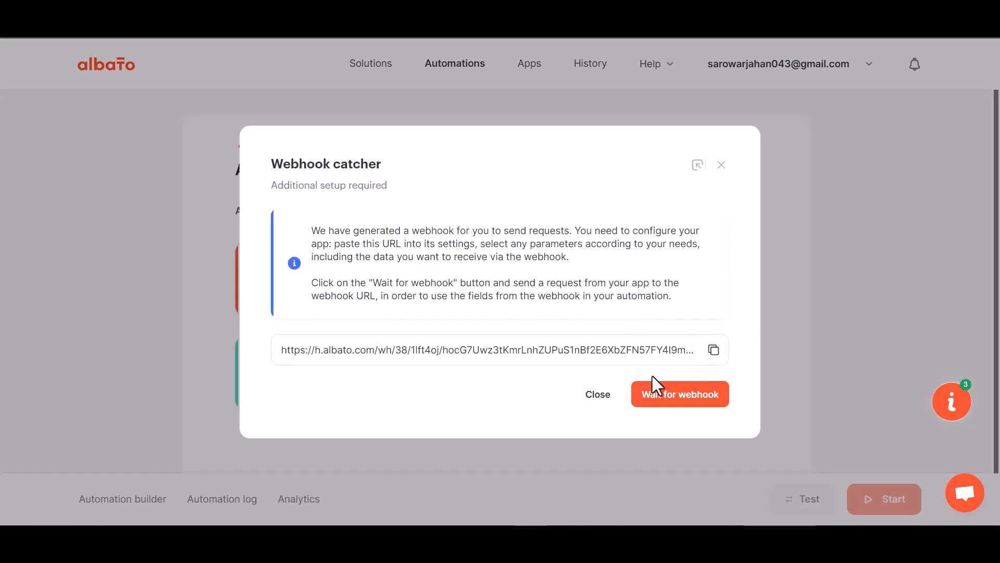
click(714, 349)
click(676, 397)
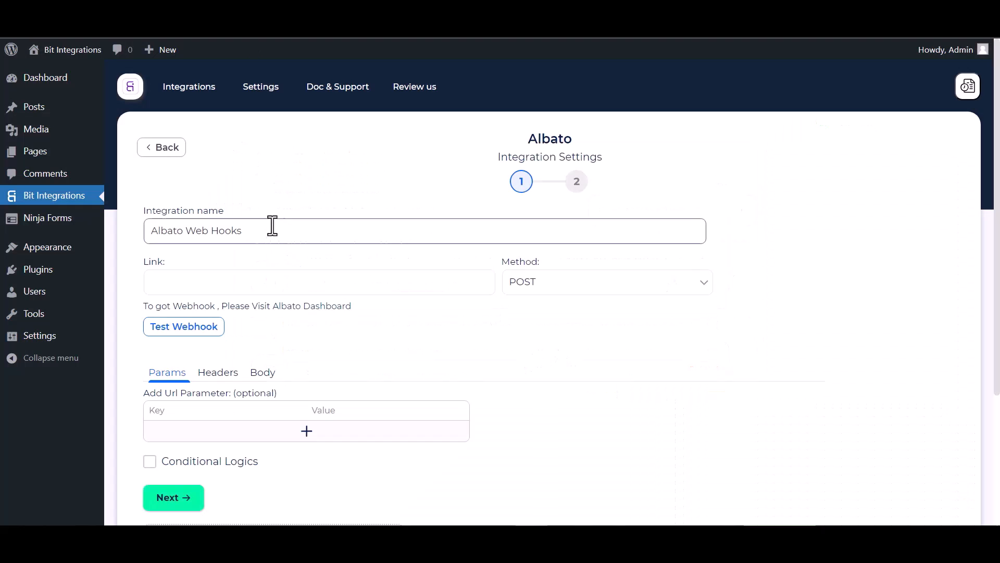
Paste the Albato URL into Link, send all data as application/json, and test the webhook
click(239, 290)
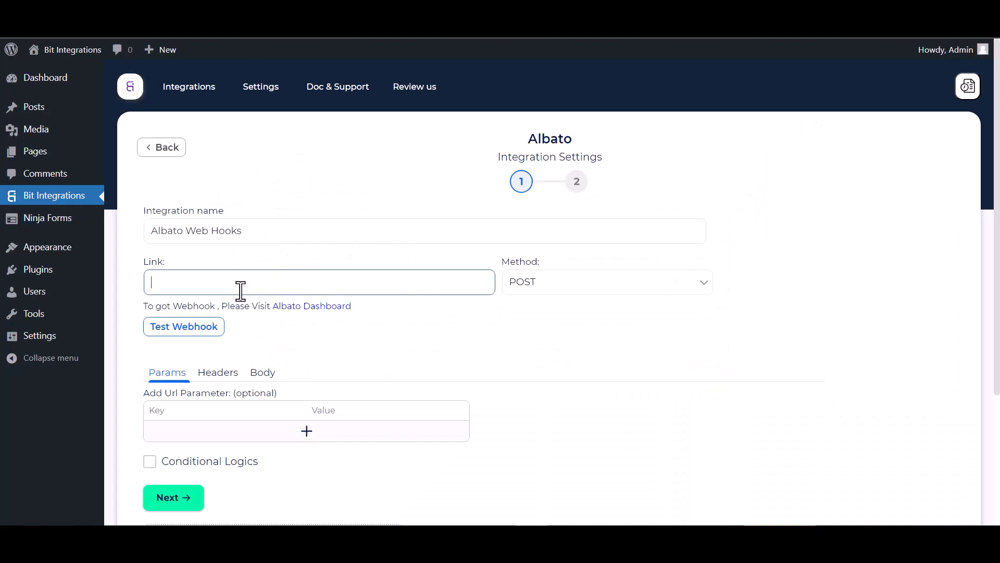
key(ctrl+v)
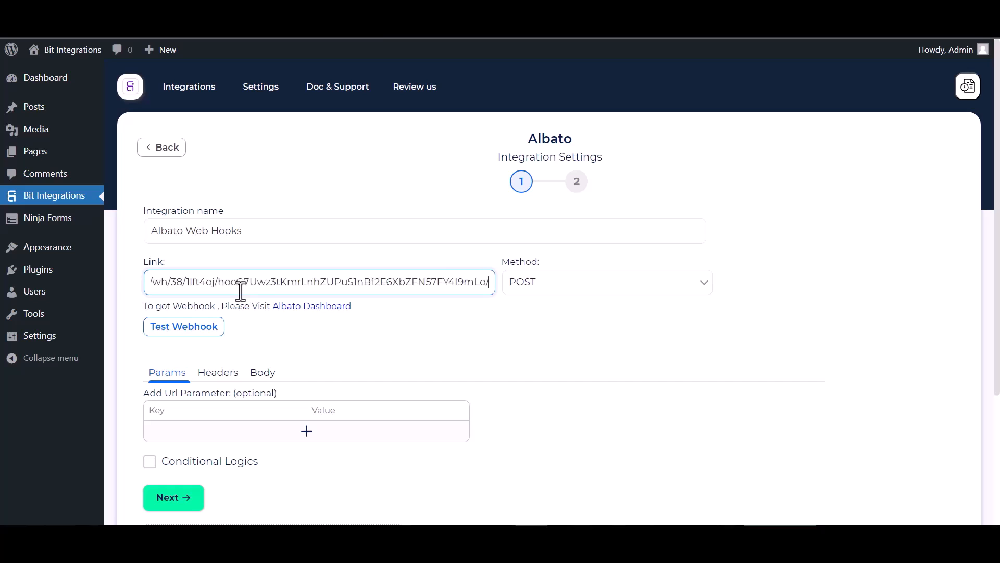
click(264, 372)
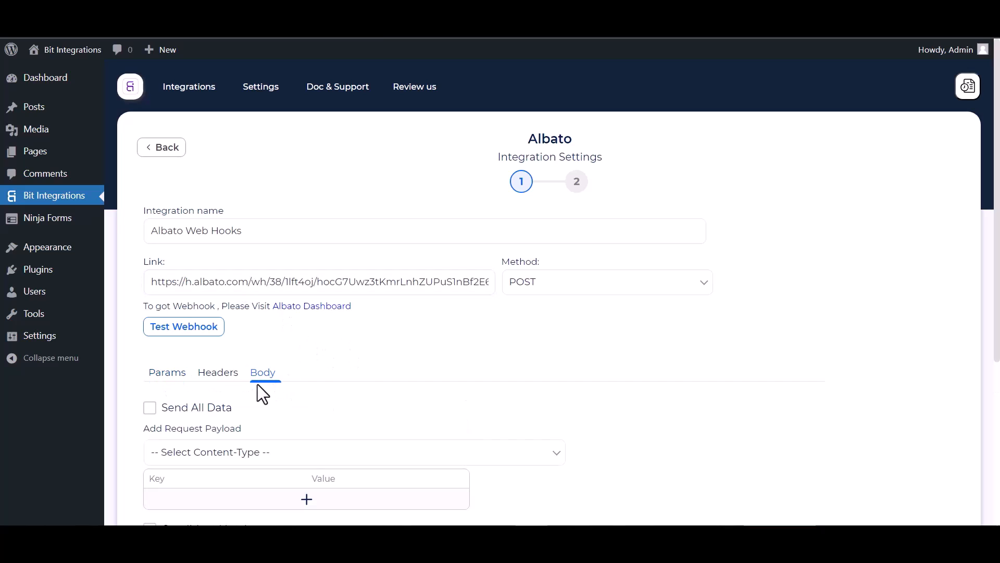
click(174, 411)
scroll(239, 411, down, 1)
scroll(240, 411, down, 2)
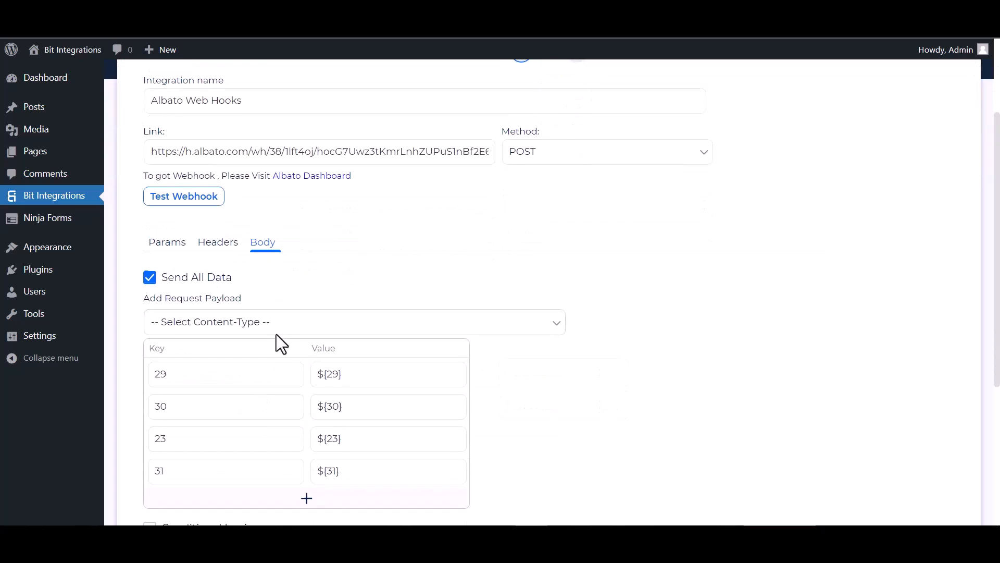
click(277, 328)
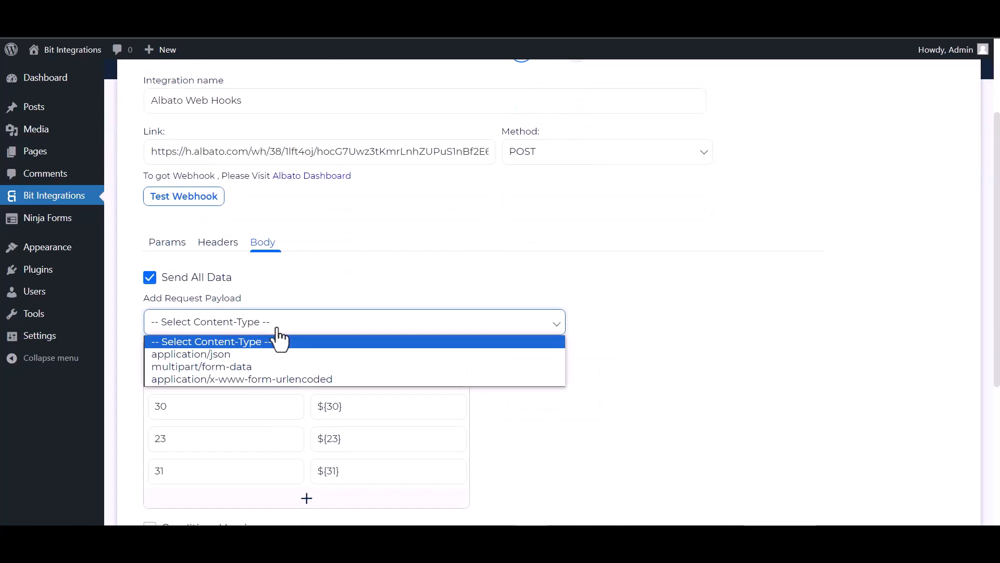
click(208, 357)
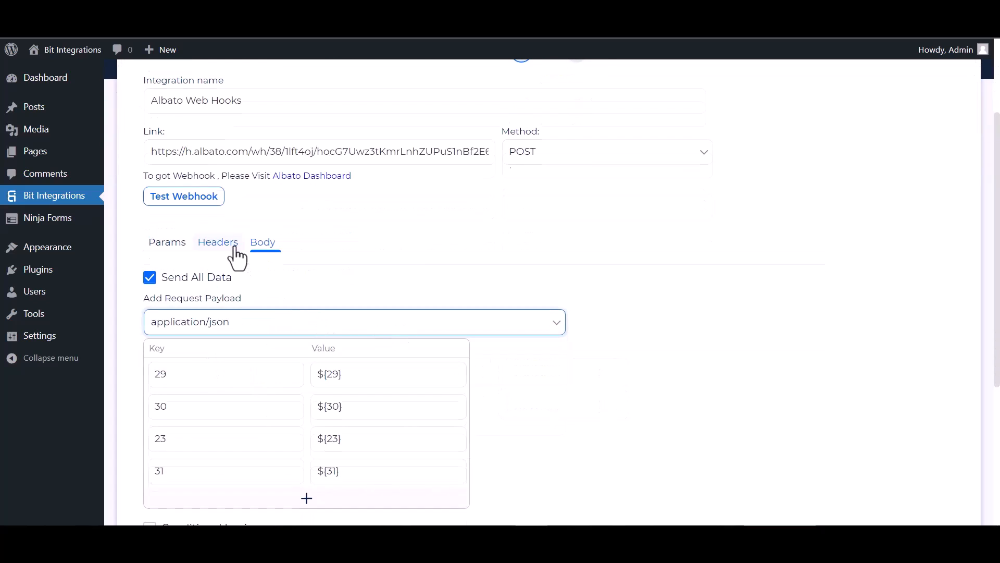
scroll(234, 256, up, 1)
click(193, 262)
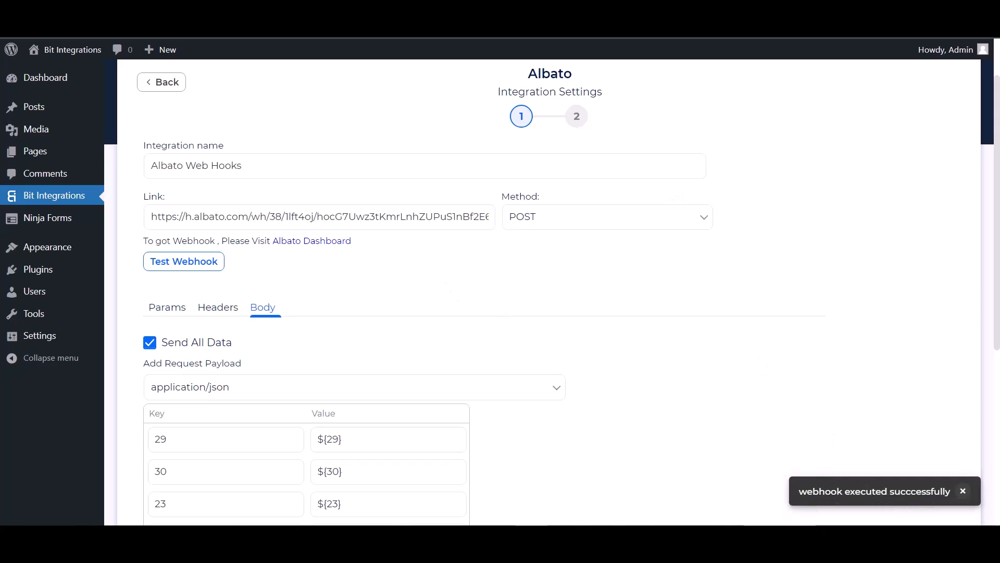
Leave conditional logic off and finish and save the Albato integration
scroll(147, 341, down, 5)
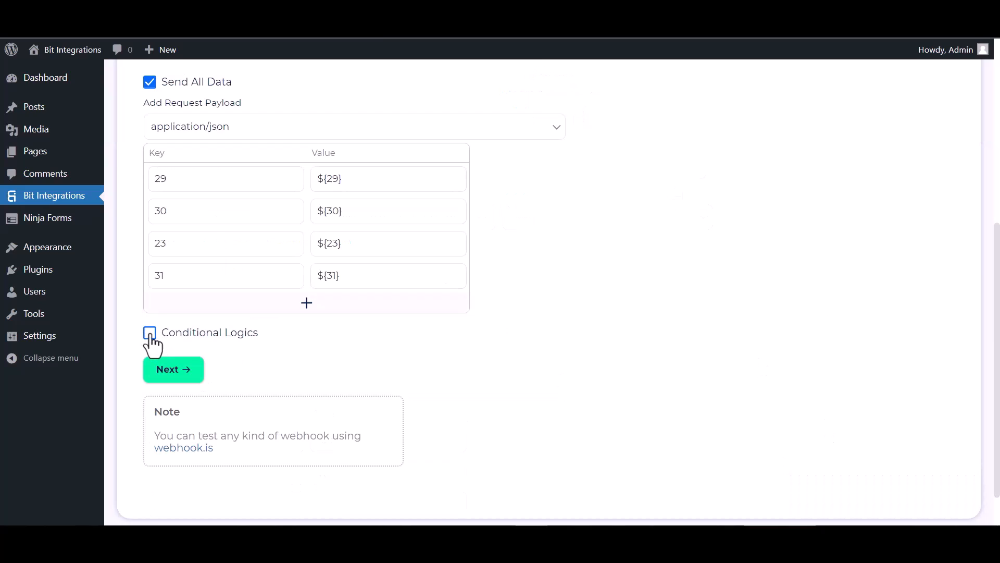
click(150, 333)
scroll(266, 393, down, 1)
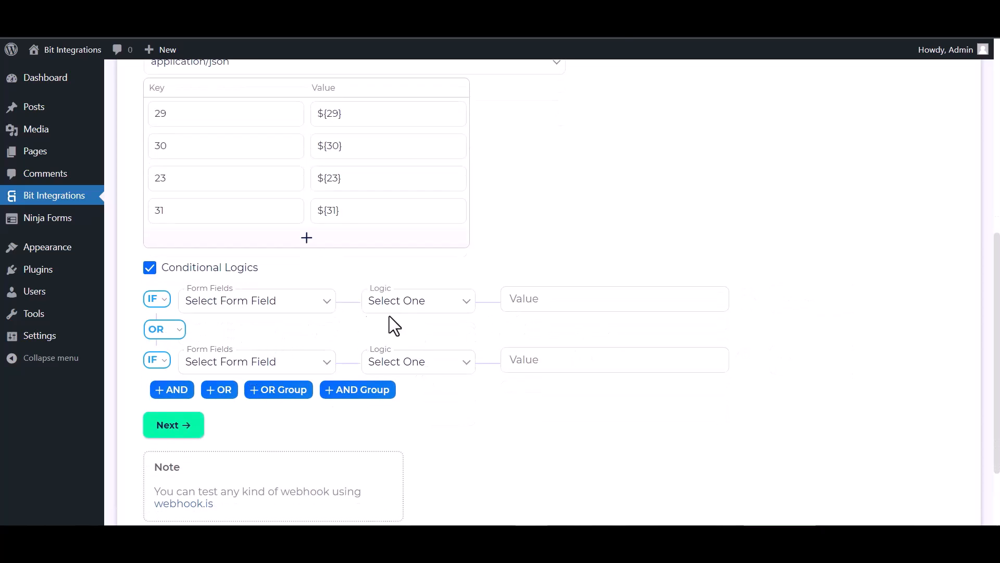
click(150, 269)
click(175, 322)
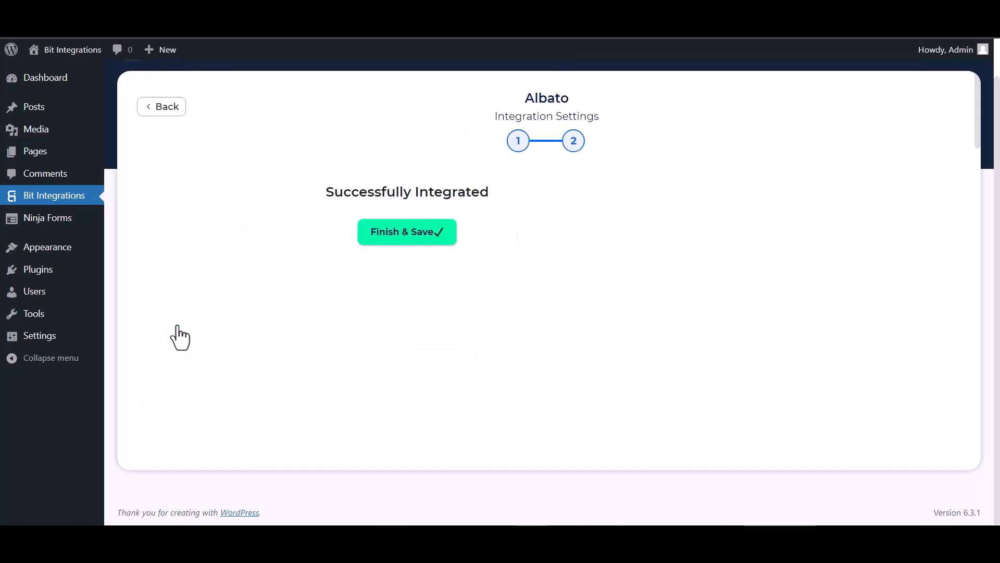
click(511, 238)
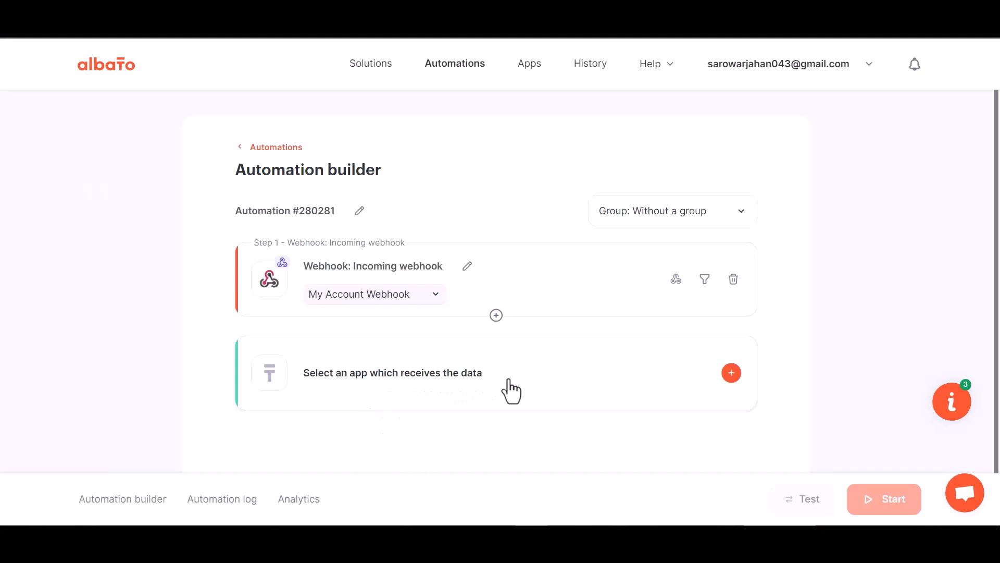
Choose MailChimp's Add subscriber to the list action and start a new MailChimp account connection
click(514, 390)
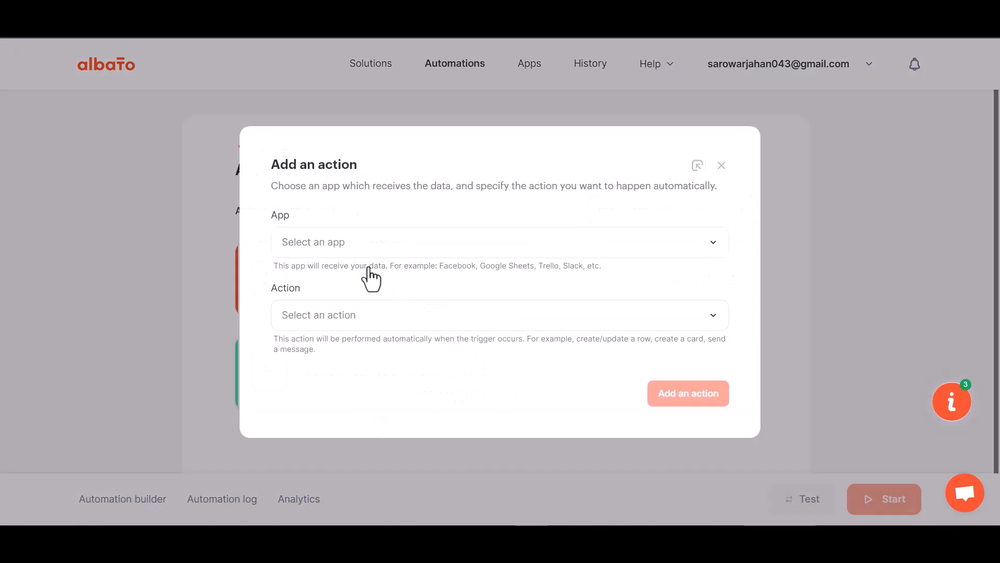
click(336, 276)
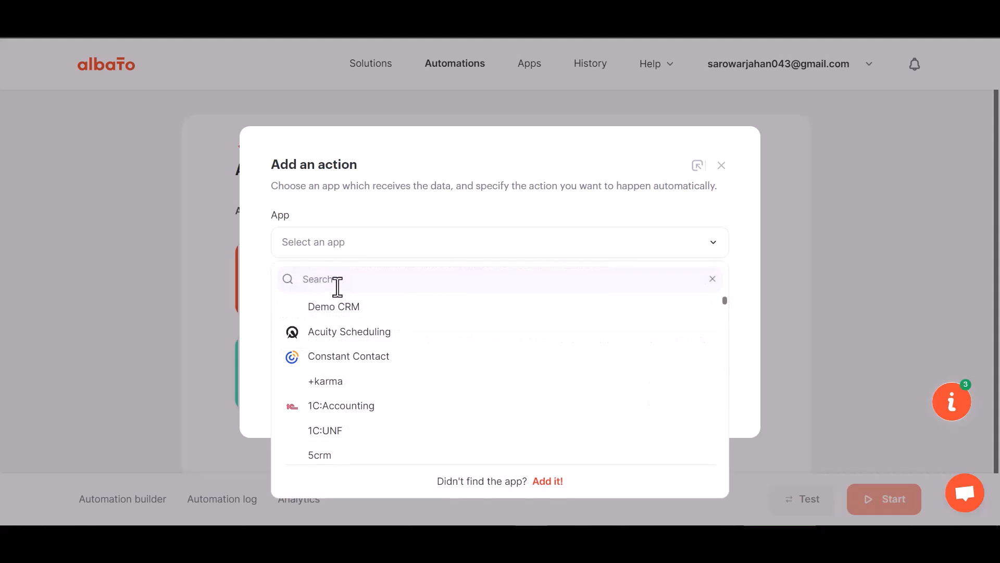
text(mail)
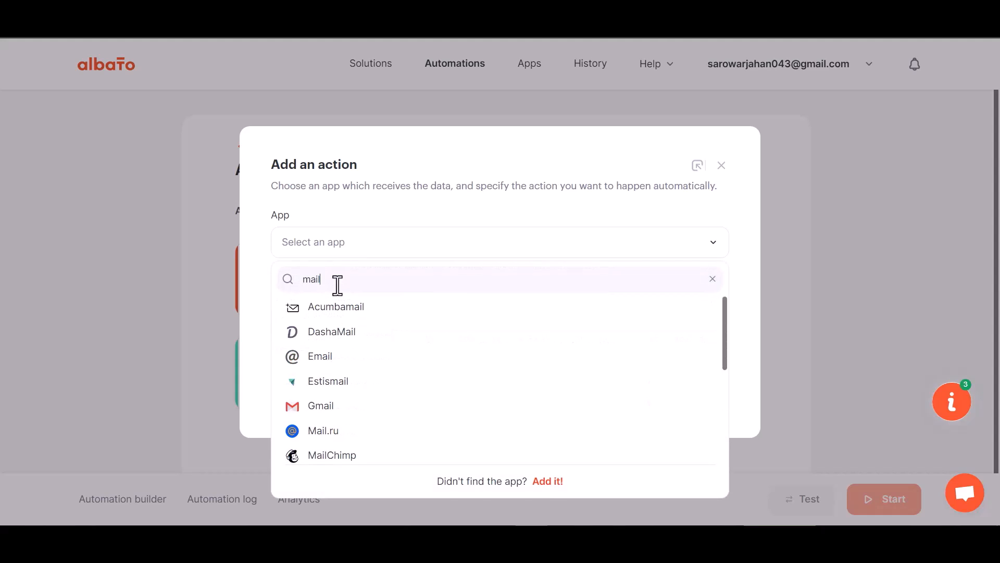
text(c)
click(341, 310)
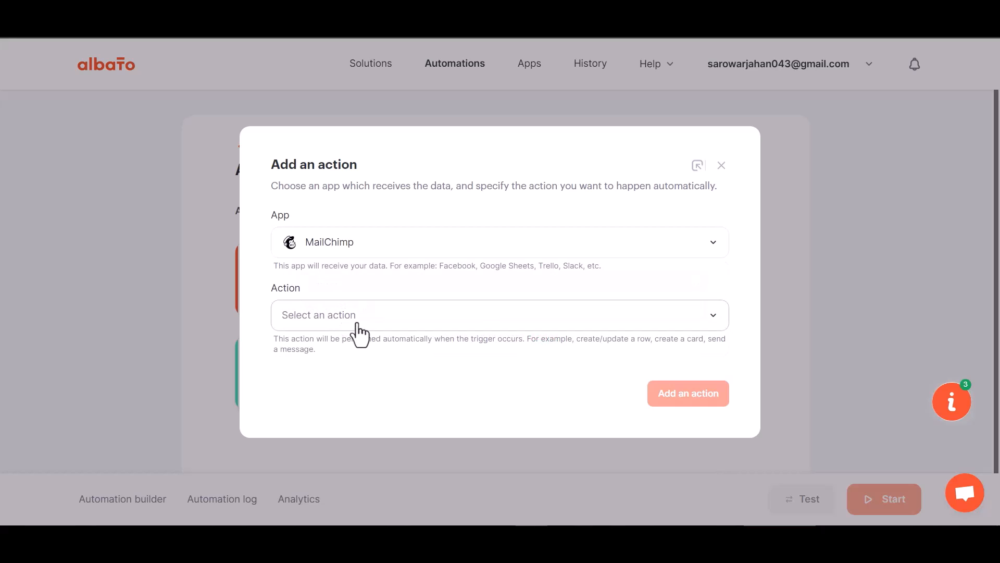
click(358, 324)
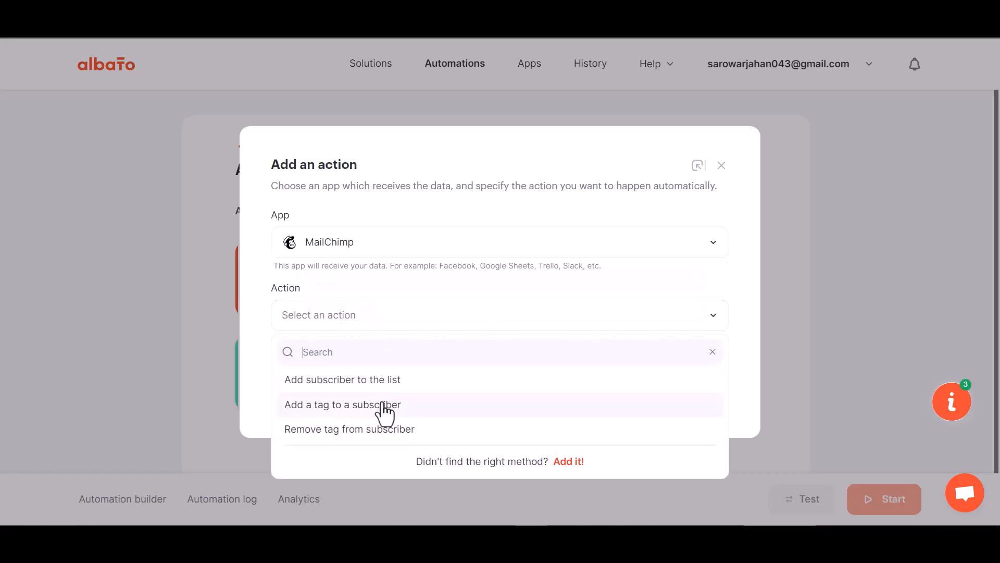
click(384, 379)
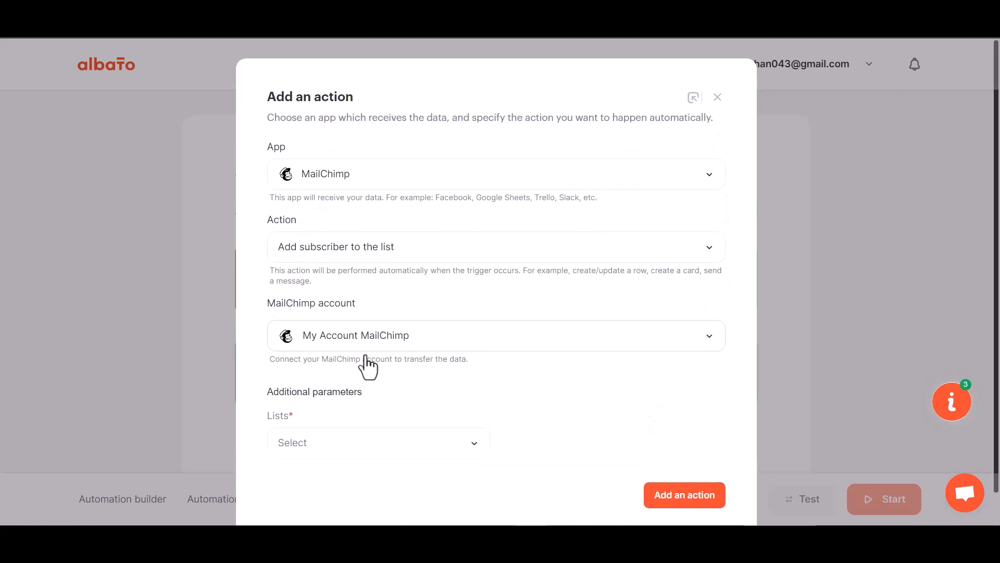
click(362, 338)
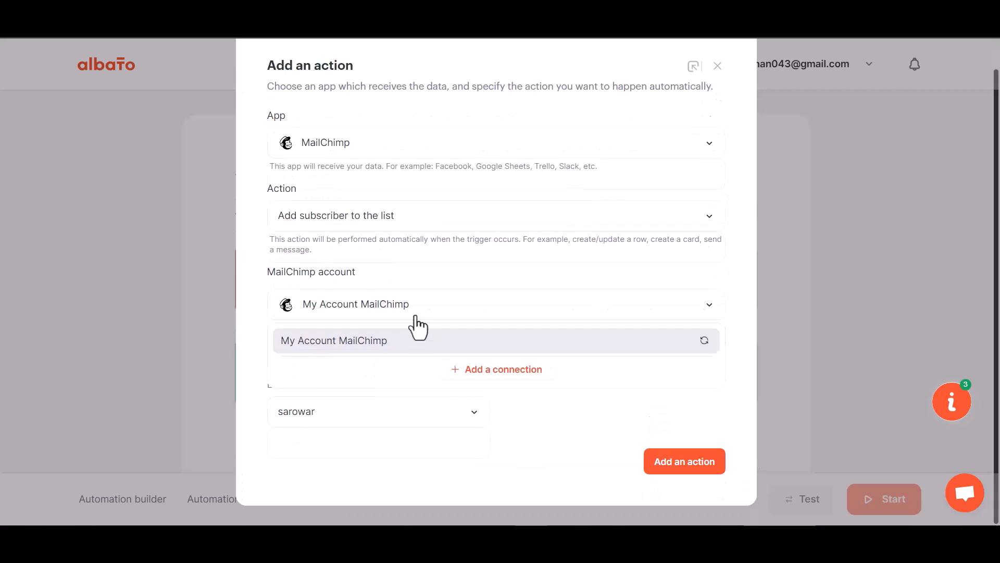
click(479, 374)
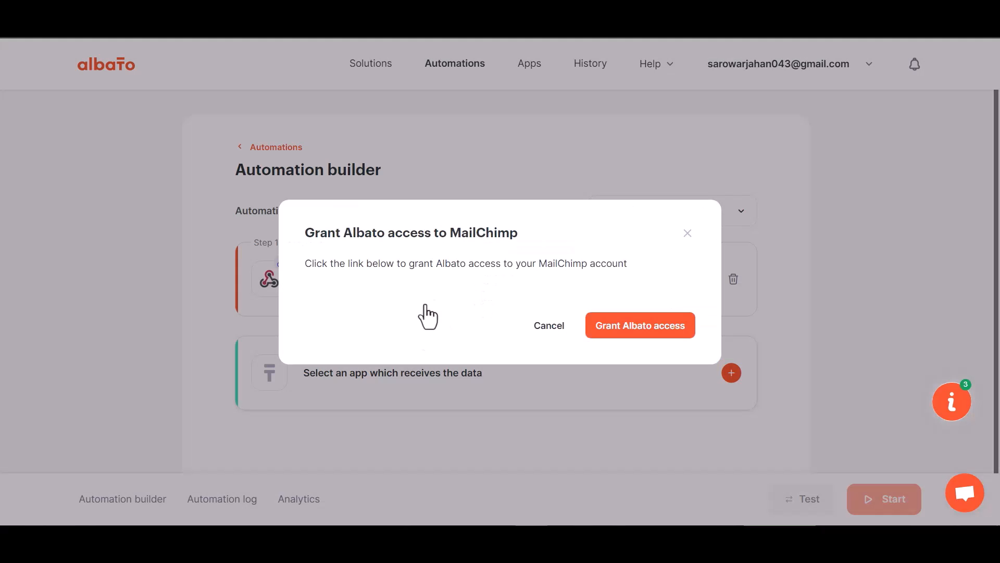
Grant Albato access by logging in to Mailchimp and allowing the authorization
click(631, 328)
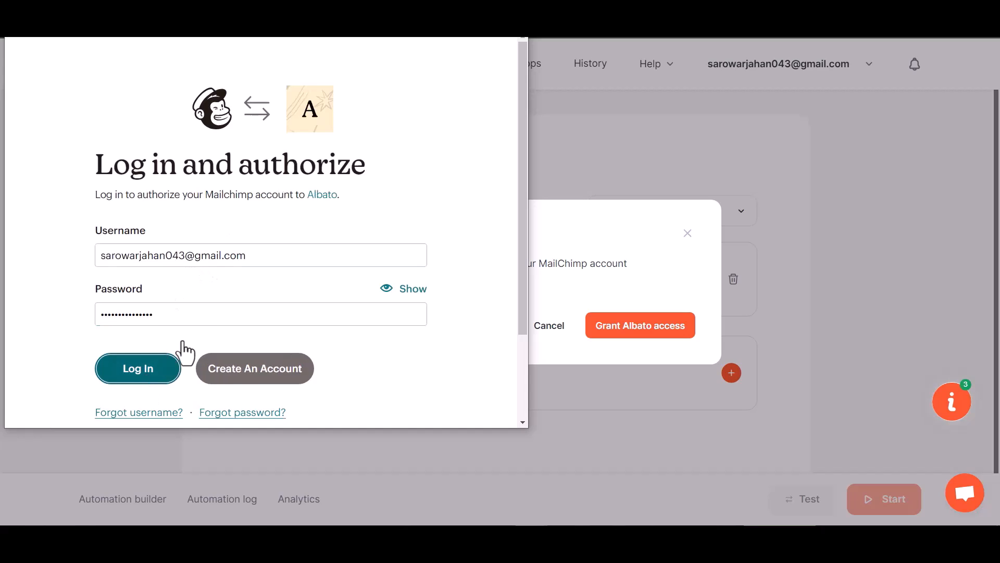
click(167, 364)
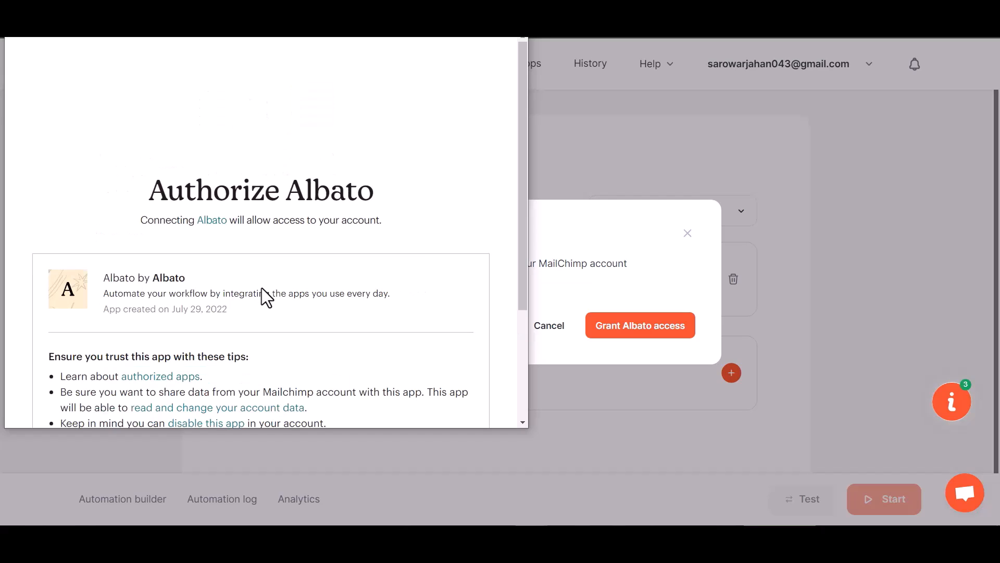
scroll(261, 295, down, 3)
click(73, 385)
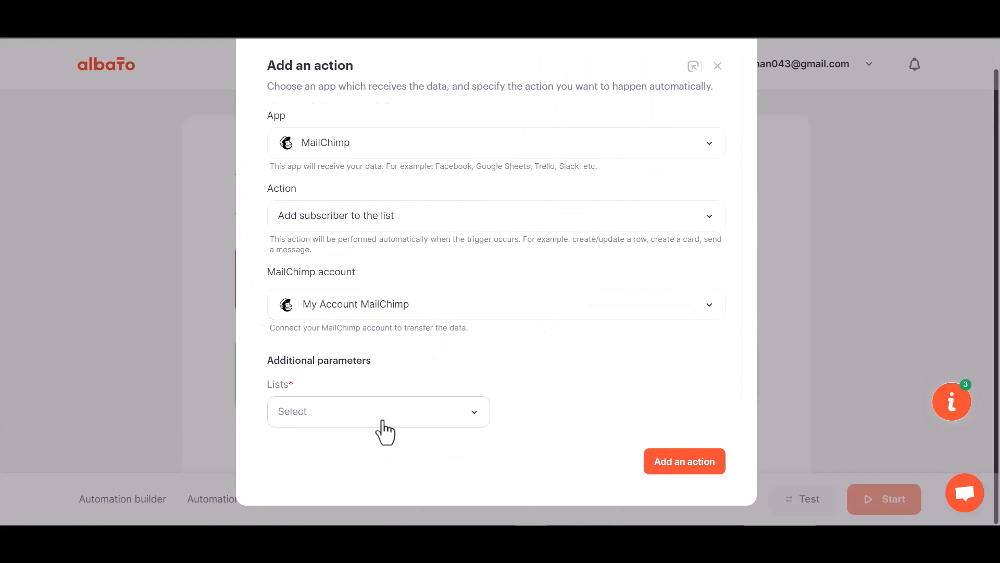
Choose the Mailchimp list for new subscribers and add the subscriber action
click(383, 421)
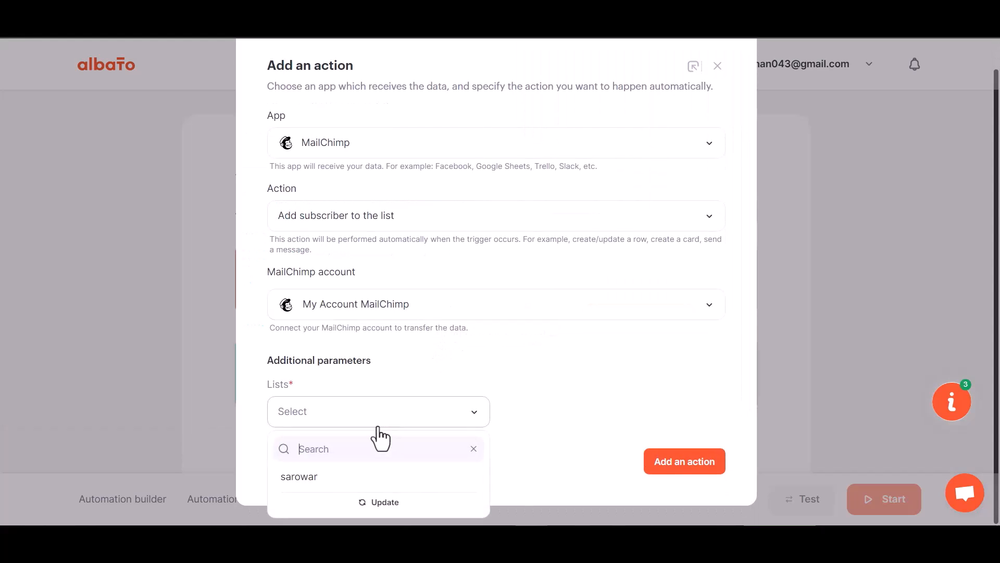
click(341, 475)
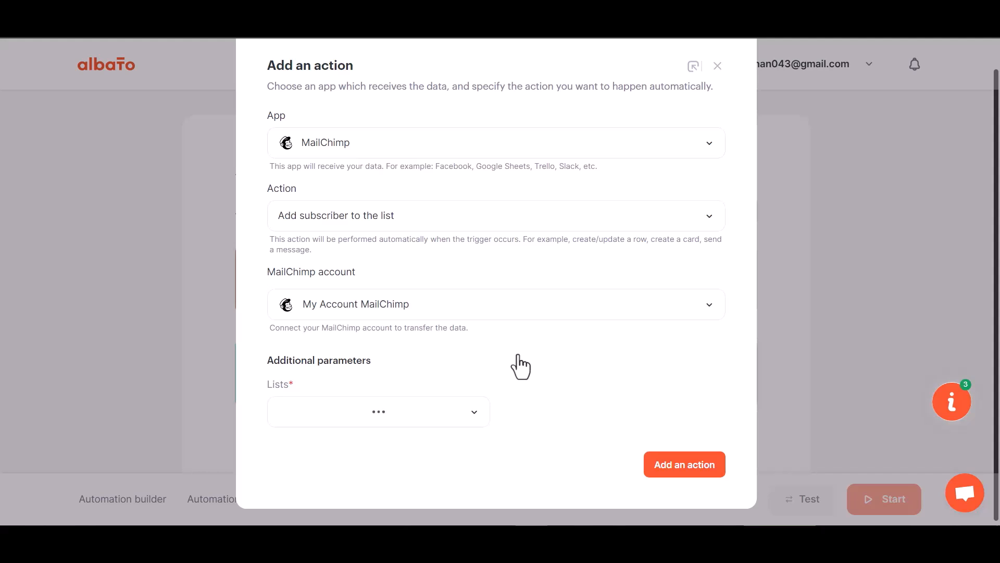
click(690, 465)
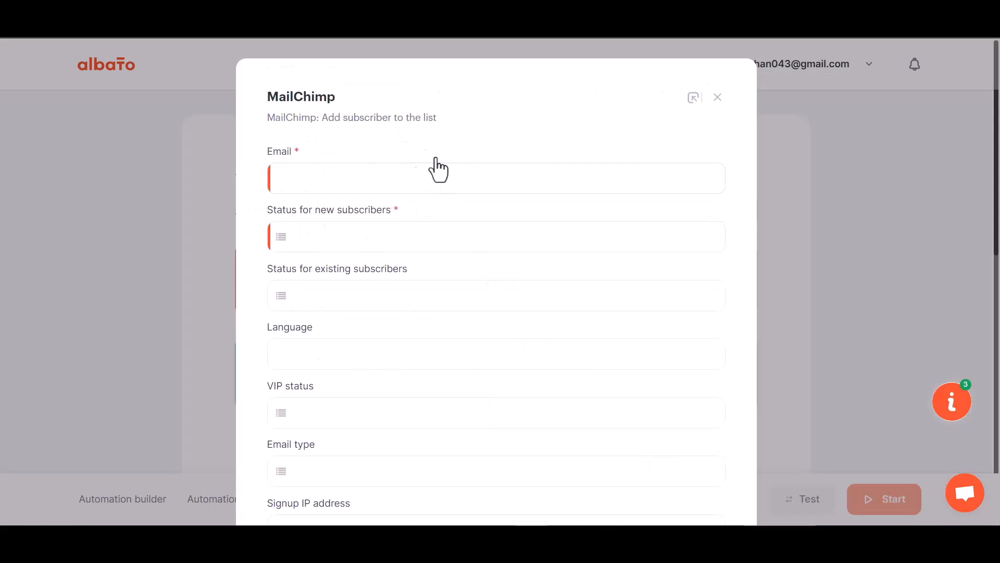
Map webhook field 23 to Email and set new subscribers' status to Subscribed
click(354, 194)
click(345, 261)
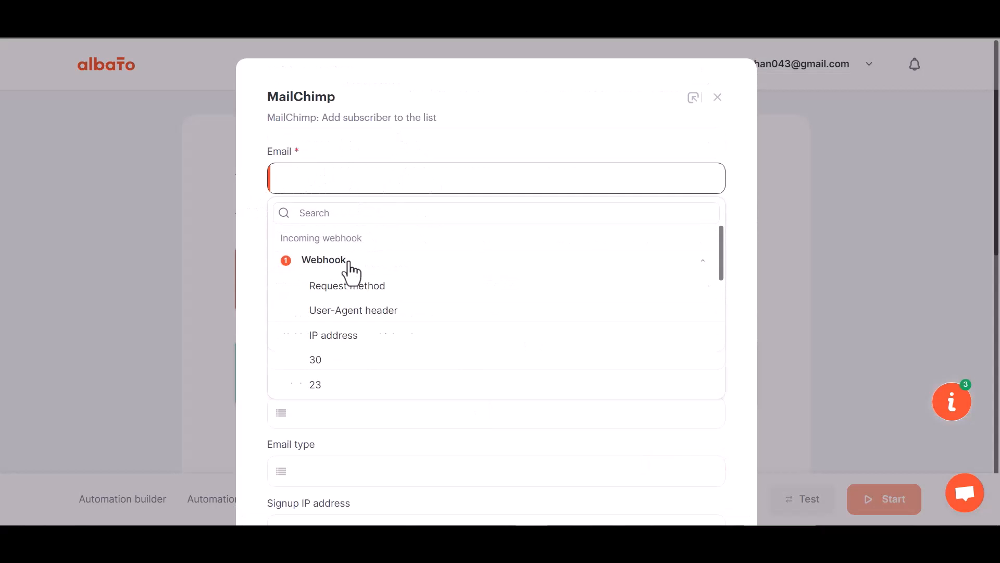
click(324, 384)
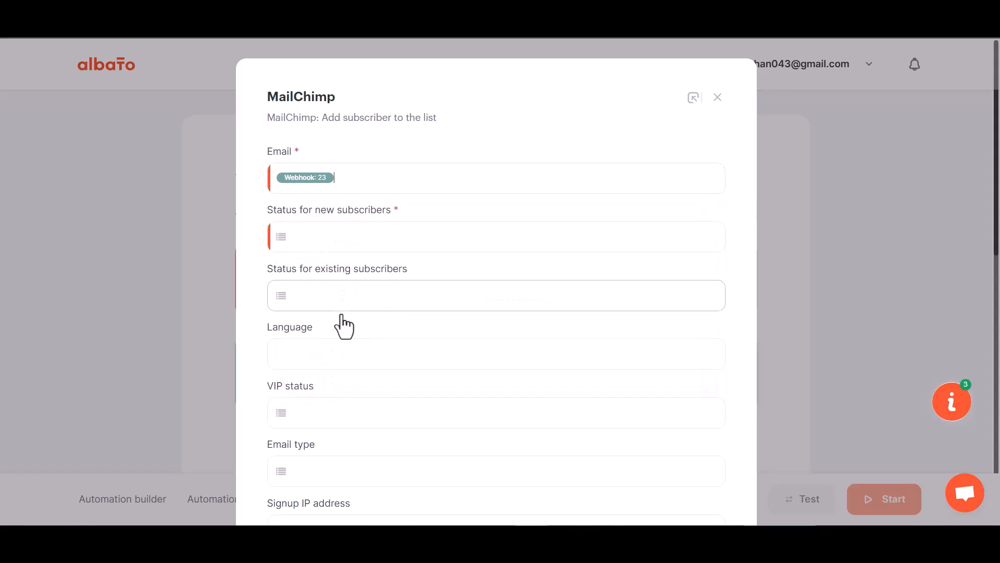
scroll(344, 323, down, 1)
scroll(343, 330, down, 1)
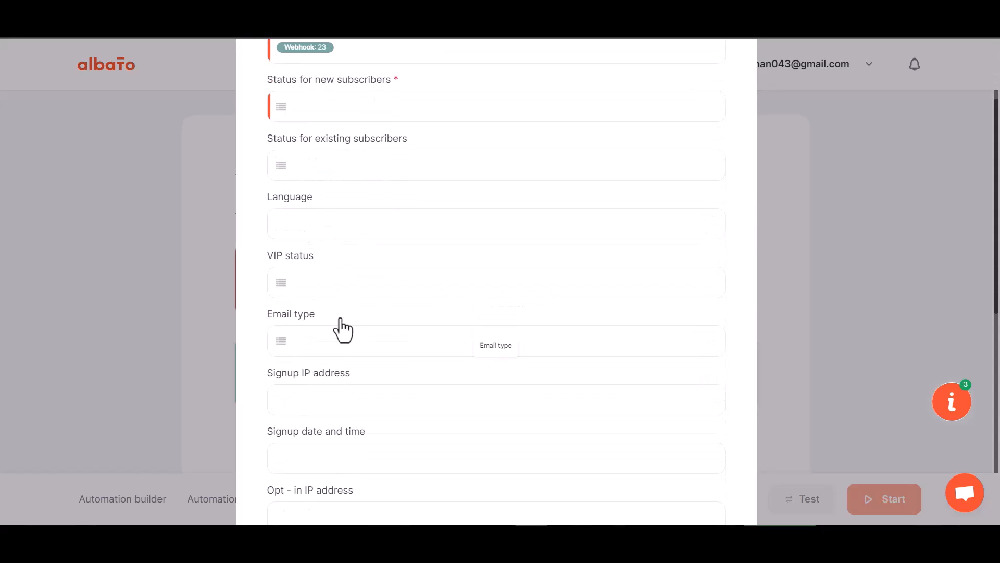
click(345, 106)
click(351, 200)
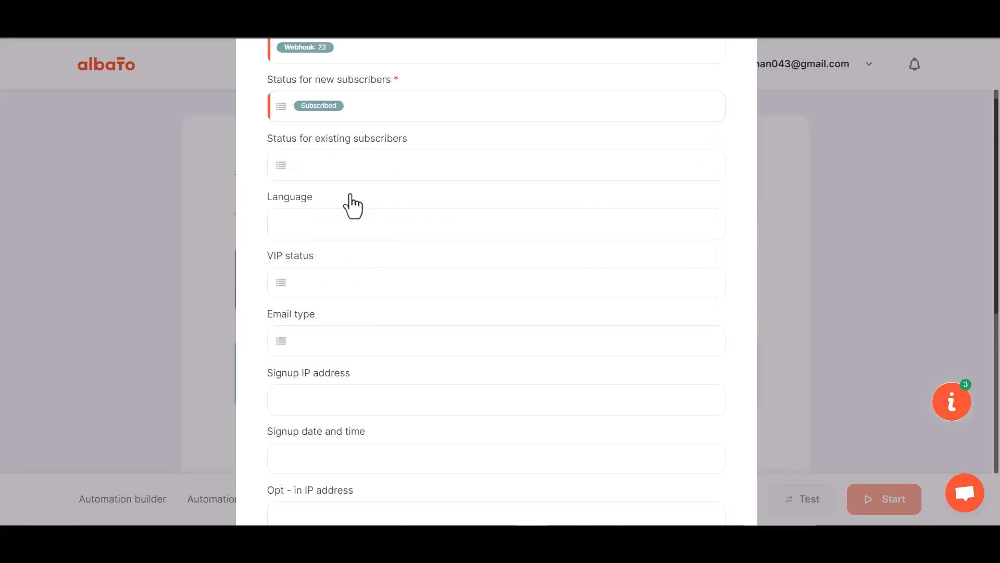
Map webhook fields 29, 30, 31 to First Name, Last Name, Phone Number, then save
scroll(374, 312, down, 6)
click(330, 243)
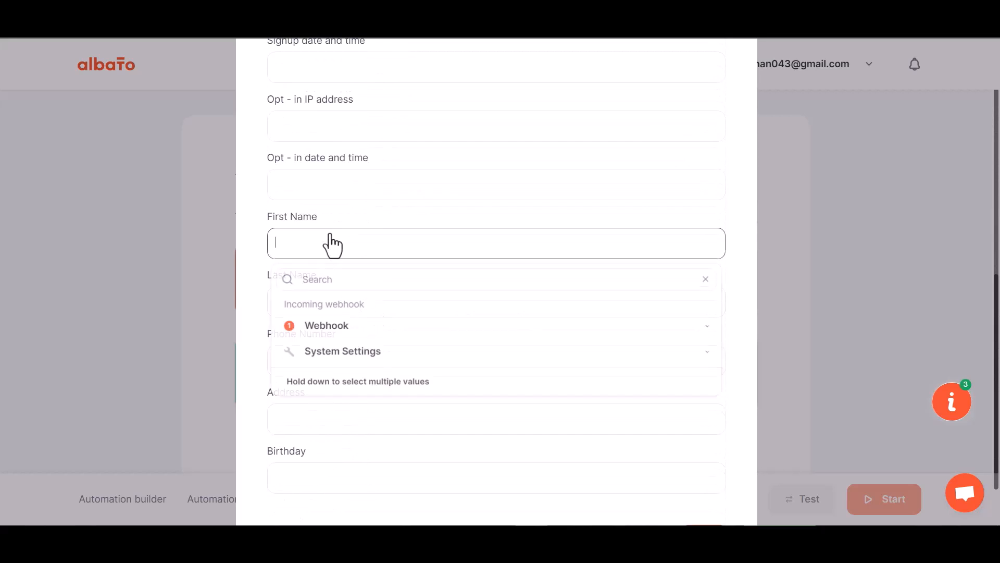
click(336, 323)
scroll(325, 453, down, 1)
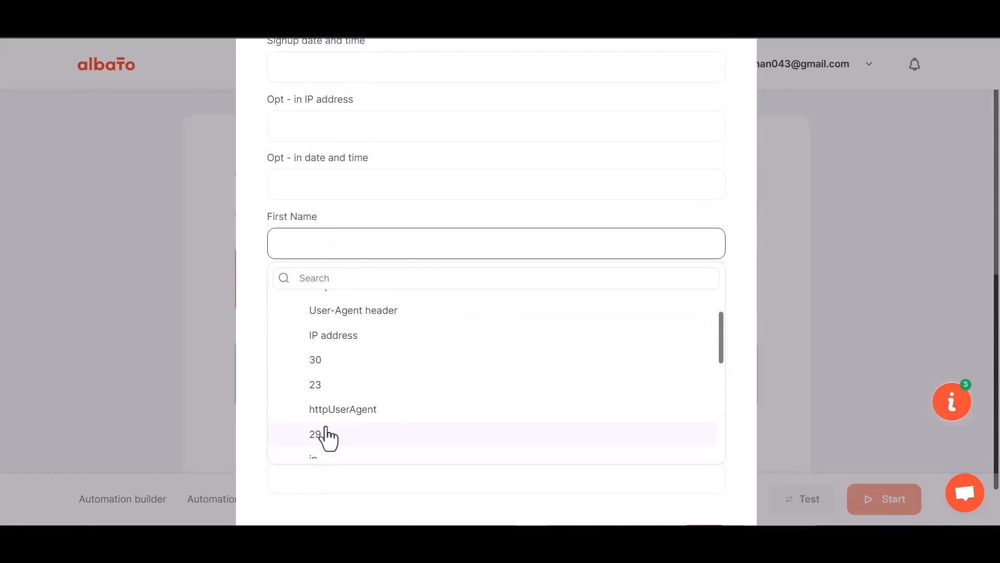
click(323, 432)
click(330, 305)
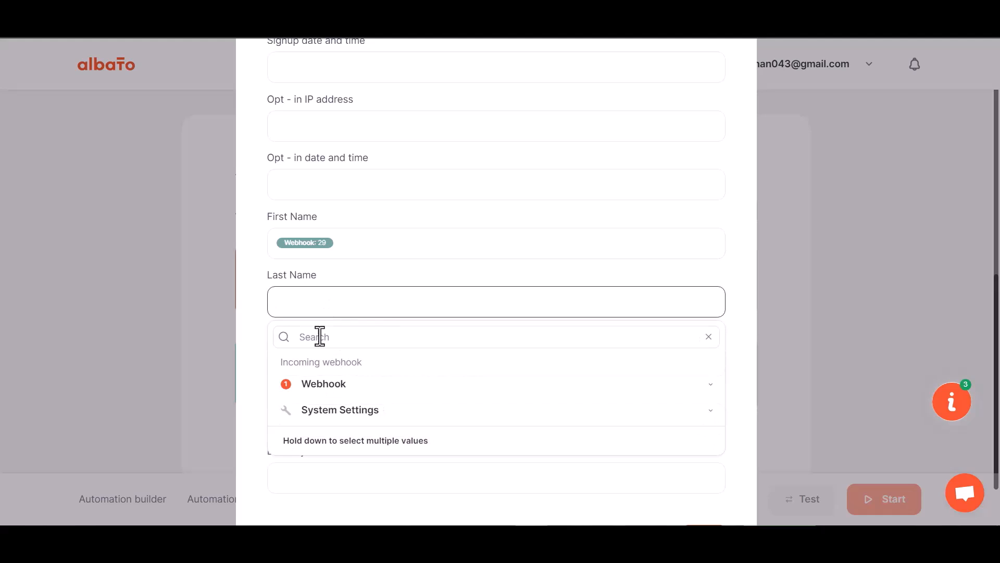
click(321, 388)
click(335, 485)
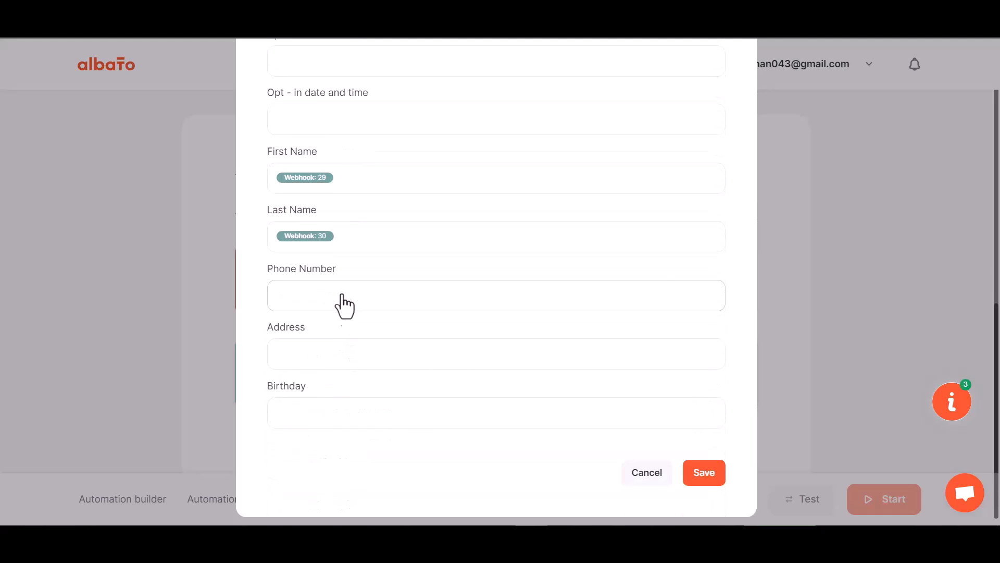
click(341, 301)
click(330, 378)
scroll(336, 487, down, 5)
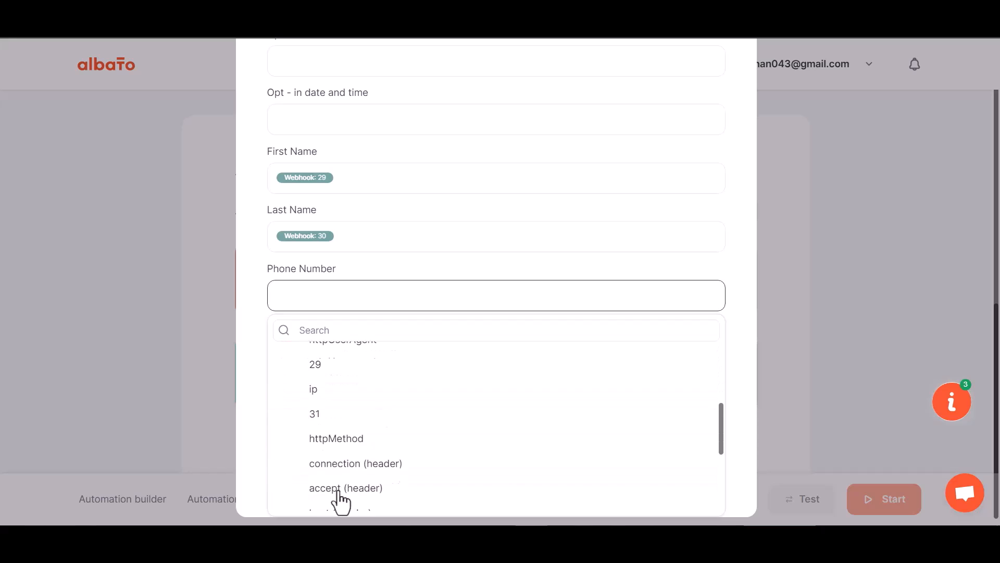
click(324, 408)
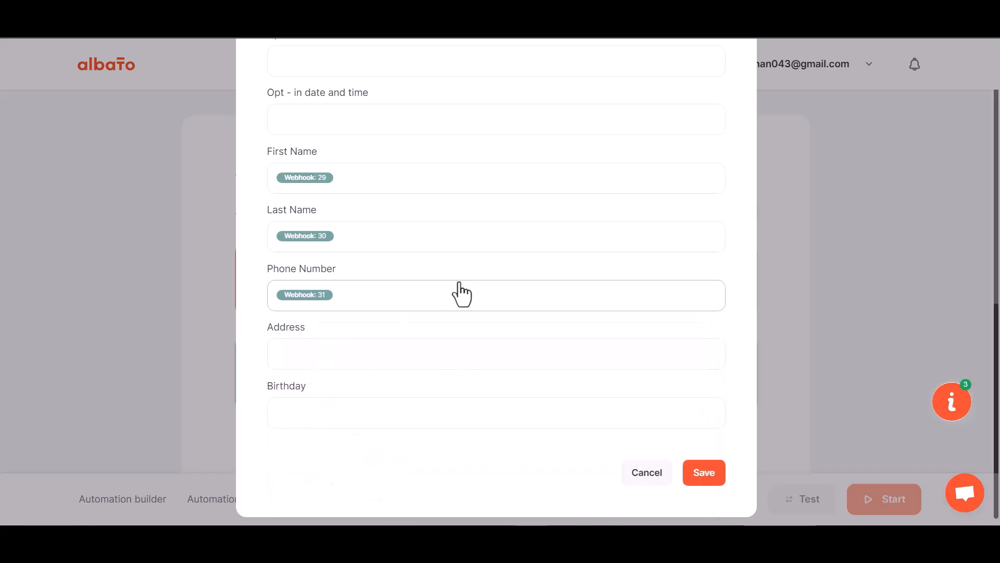
click(696, 469)
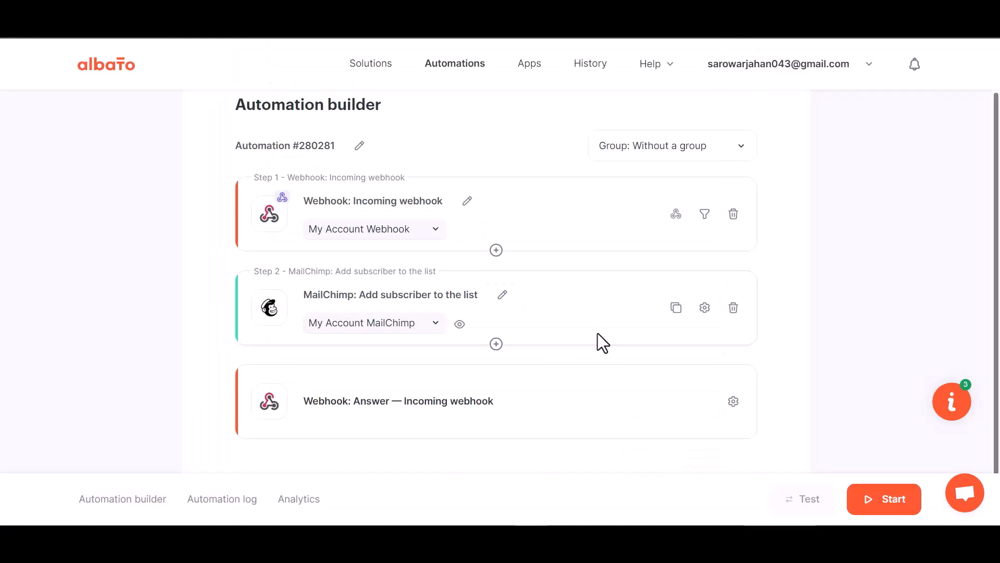
Start the Albato automation, then begin a new Fluent Support ticket and search for the contact's e-mail
click(884, 501)
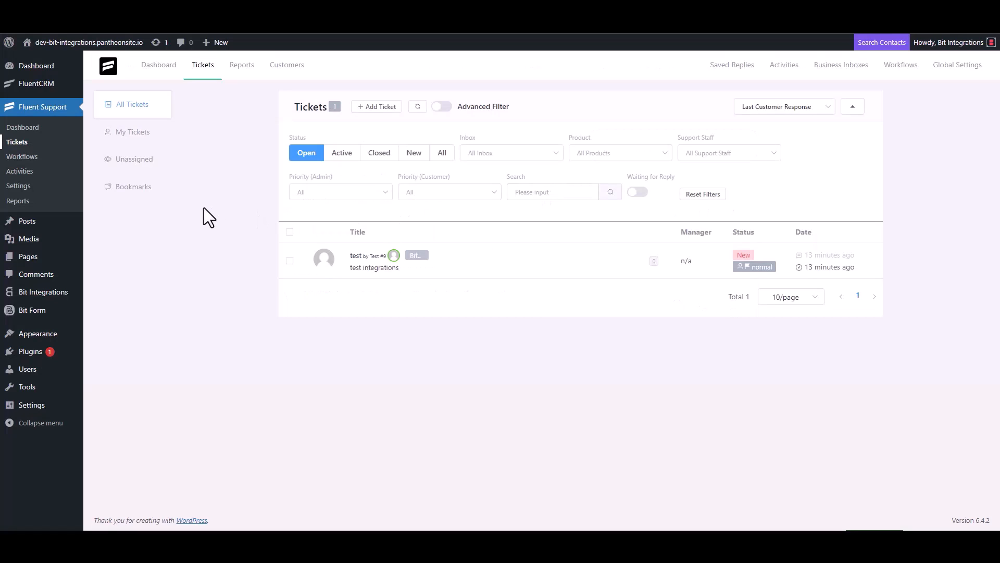
click(380, 108)
click(363, 136)
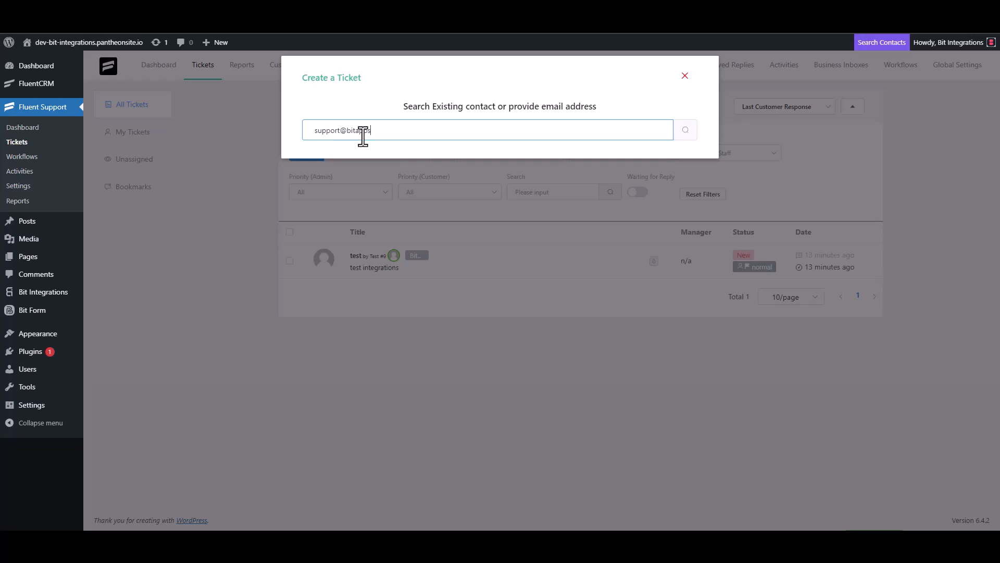
click(685, 132)
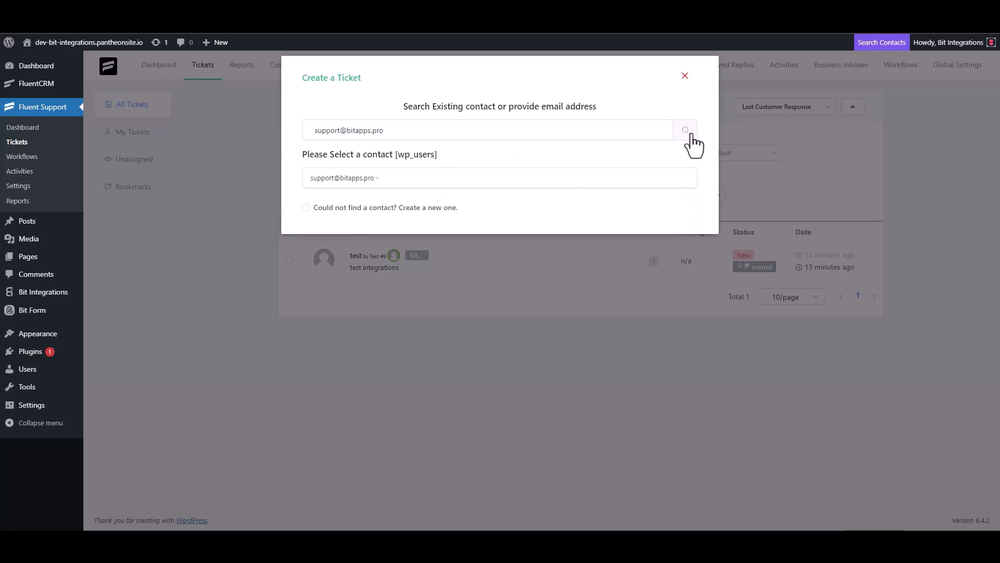
Create a new contact with the contact's first name, last name and e-mail, then continue
click(345, 208)
click(364, 208)
text(Bit)
click(527, 204)
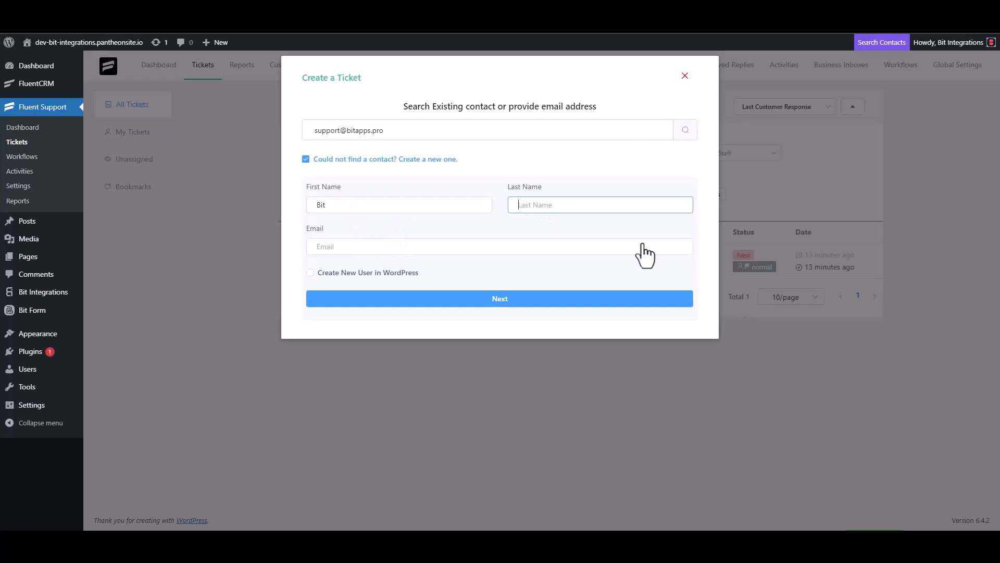
text(U)
key(BackSpace)
text(Inte)
click(394, 248)
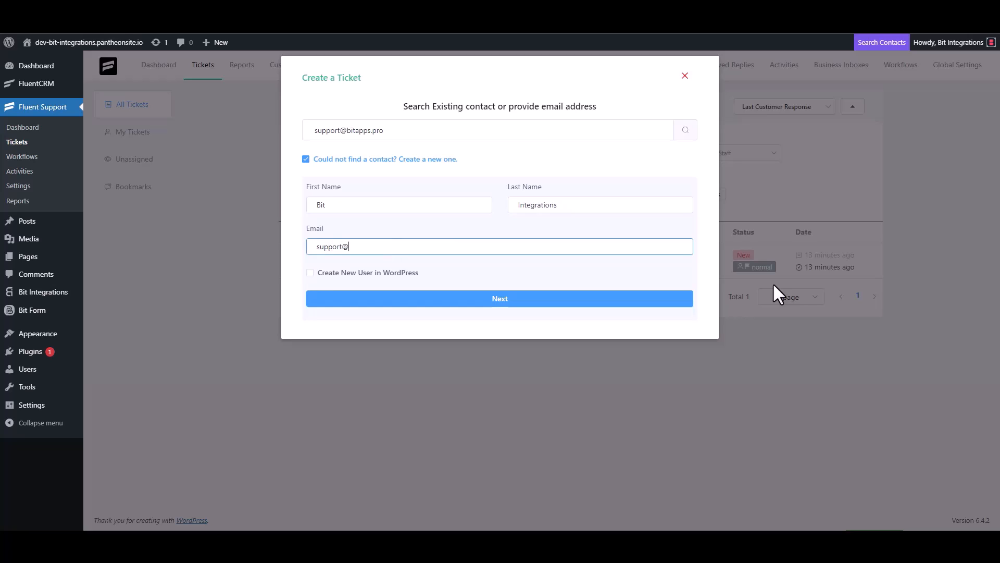
click(530, 301)
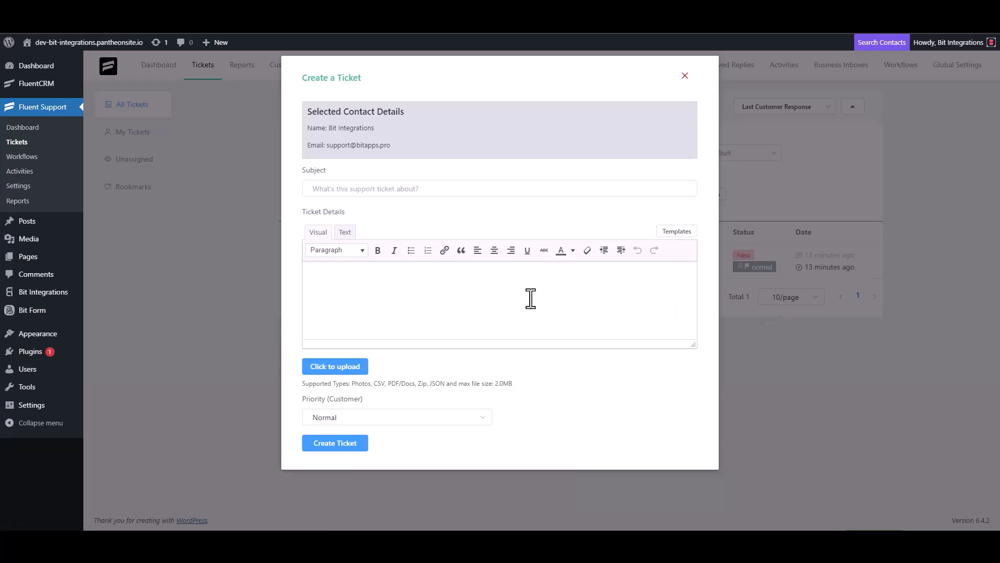
Submit the ticket with subject 'bit integrations' and details 'bit Integrations'
click(383, 189)
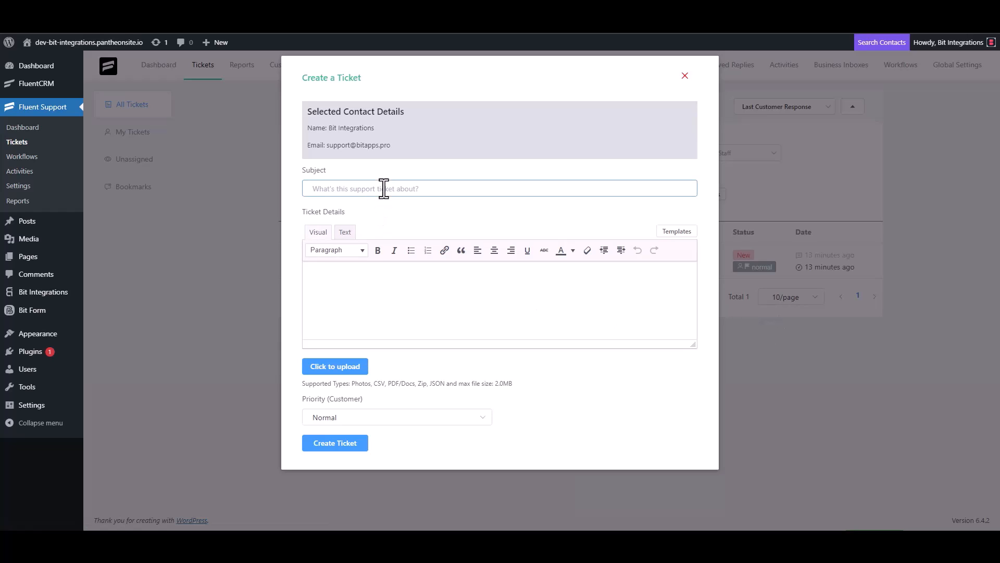
text(bit integrations)
click(364, 277)
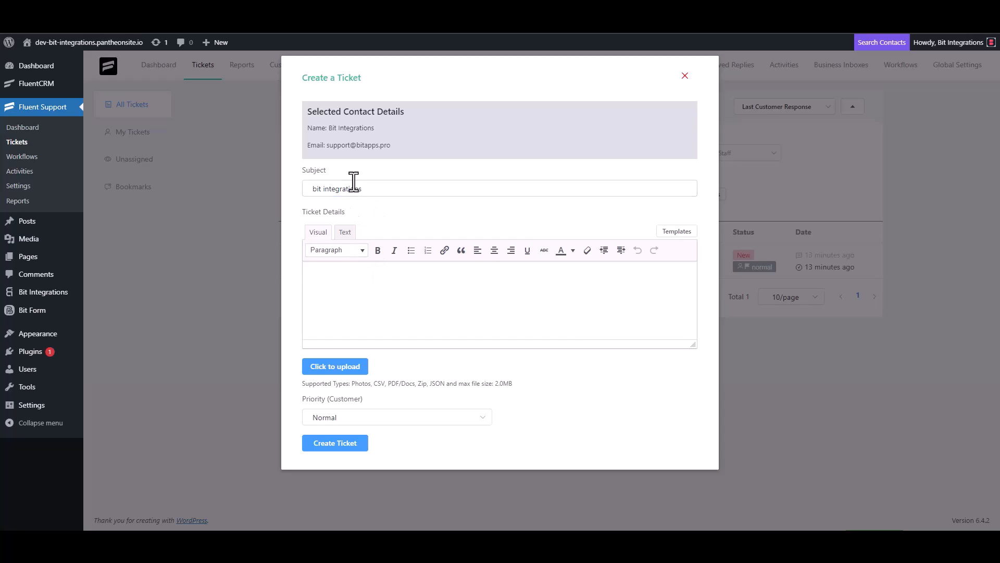
text(bit Integrations)
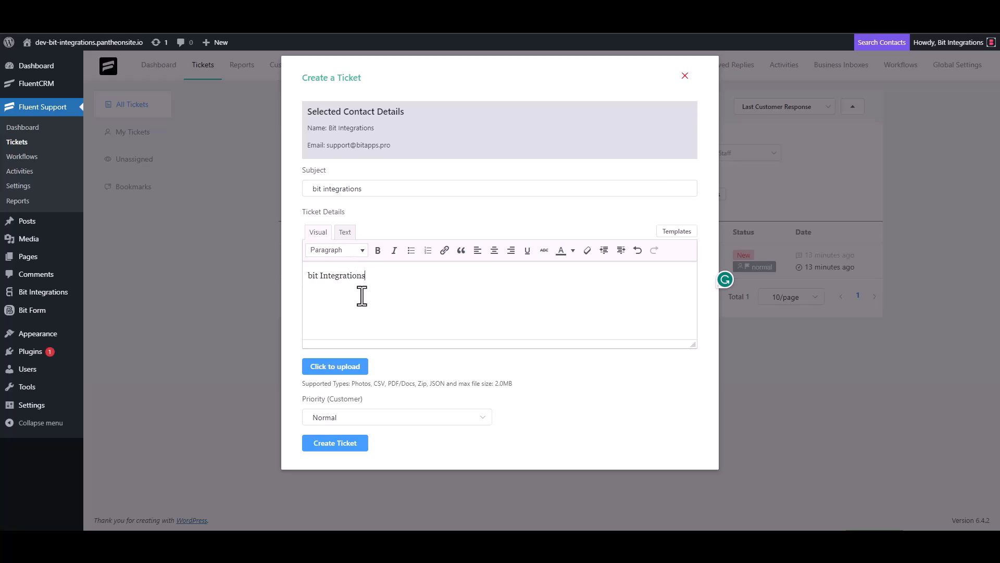
click(338, 443)
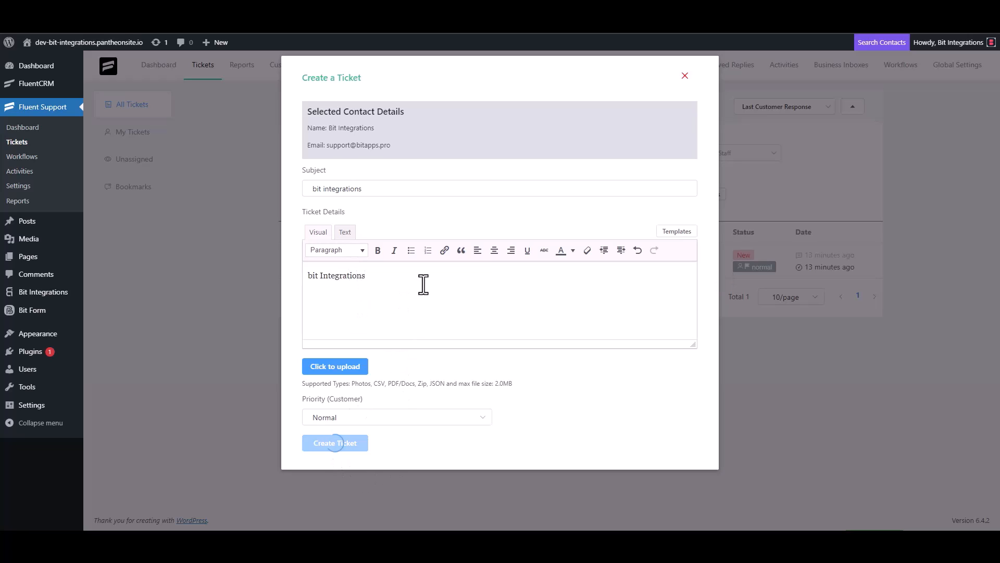